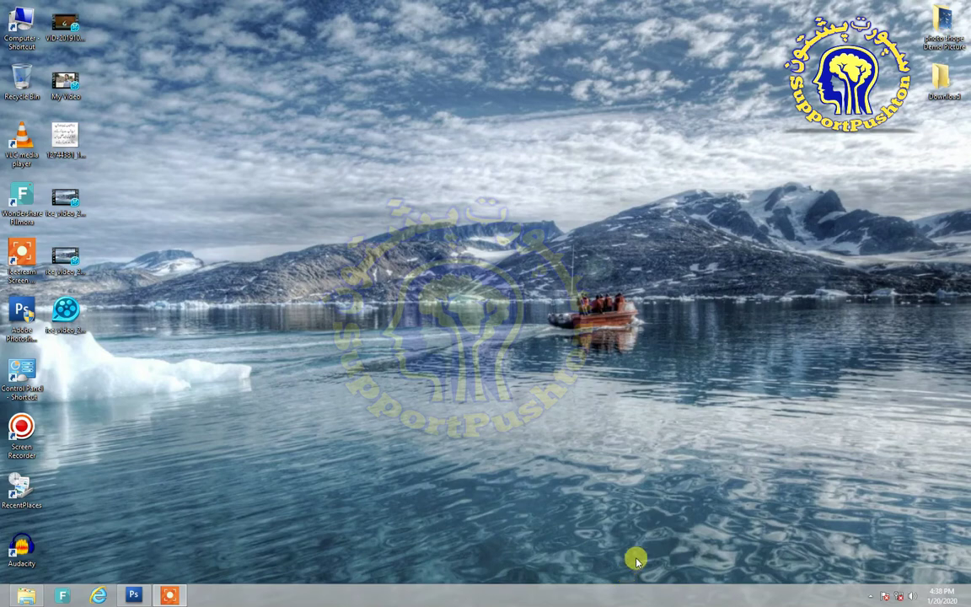
- Switch to Adobe Photoshop CS3 and close the Navigator, Layers and Color palette groups
click(134, 596)
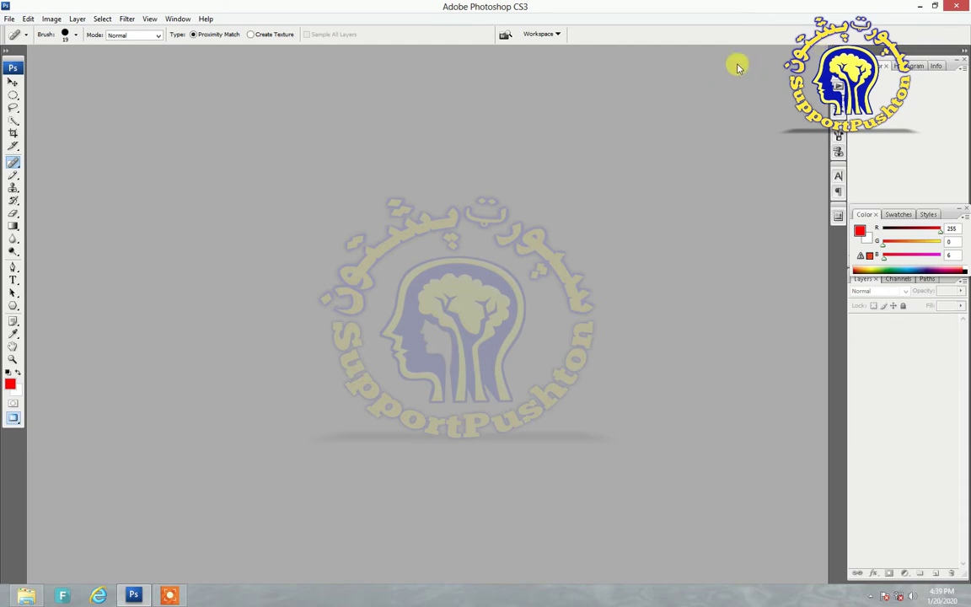
click(966, 64)
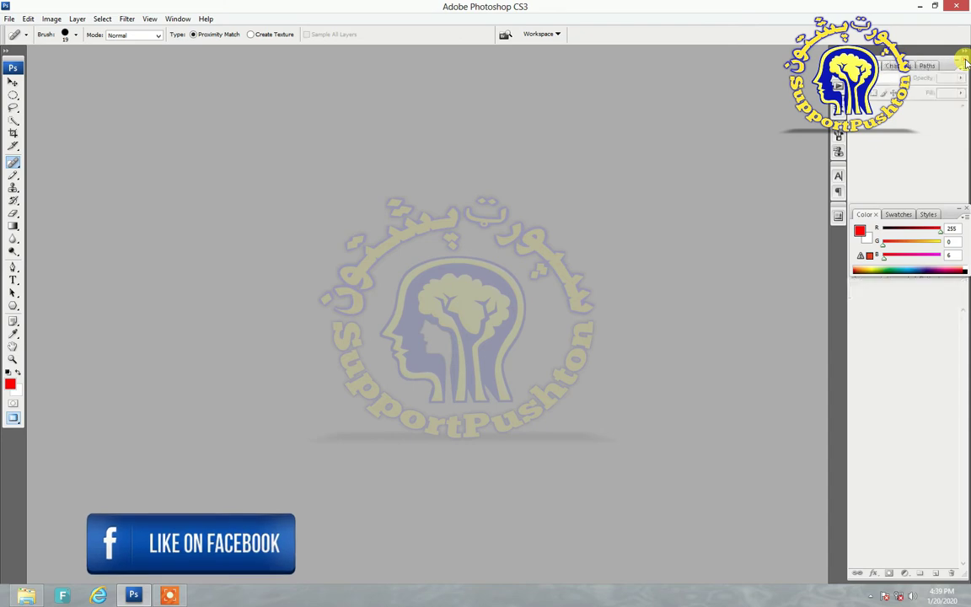
click(966, 64)
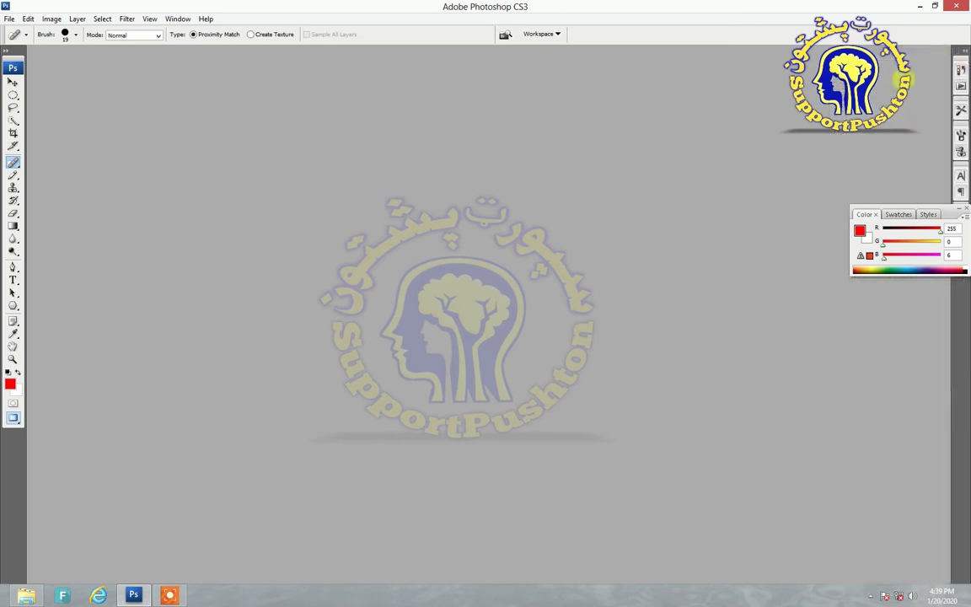
click(967, 214)
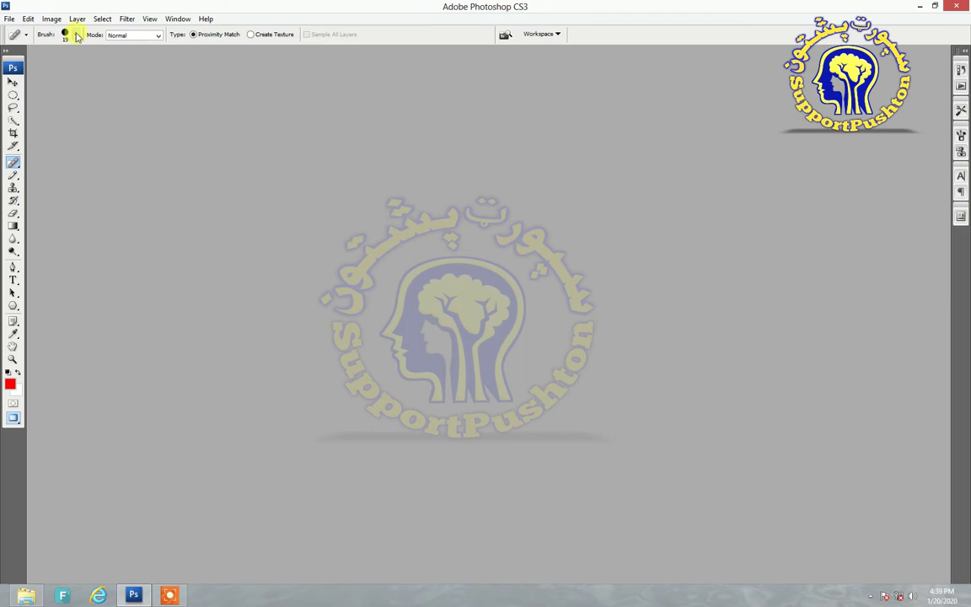
- Expand the toolbox to two columns and collapse it back to a single column
click(12, 52)
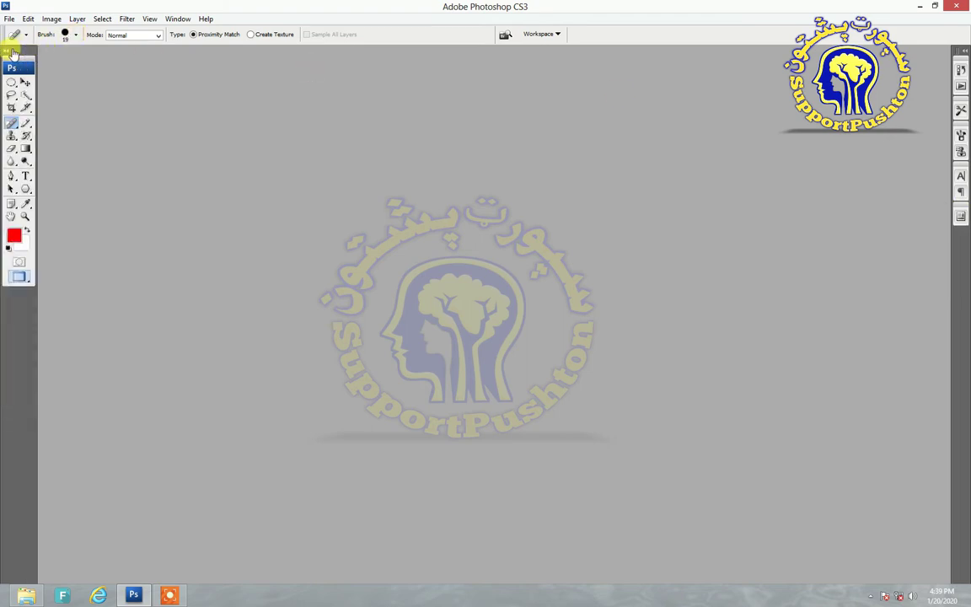
click(12, 52)
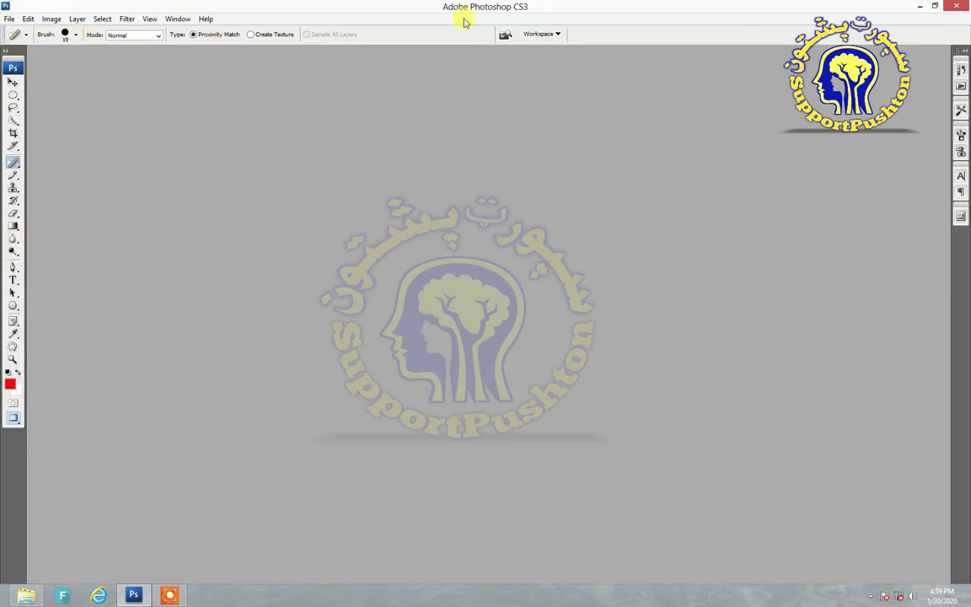
- Show the Navigator palette, and restore the remaining palettes by resetting the palette locations
click(177, 18)
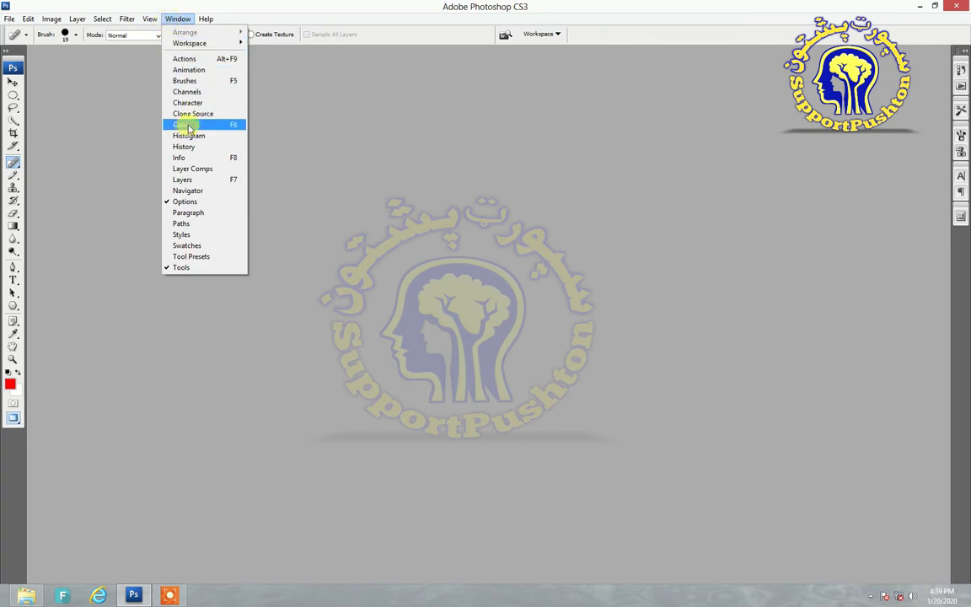
click(197, 191)
click(181, 18)
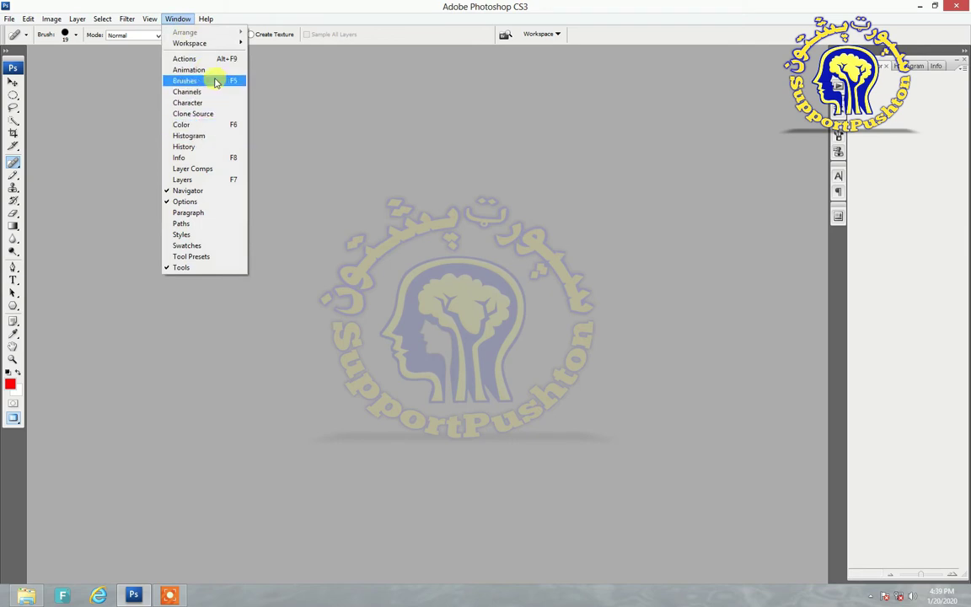
mouse_move(202, 43)
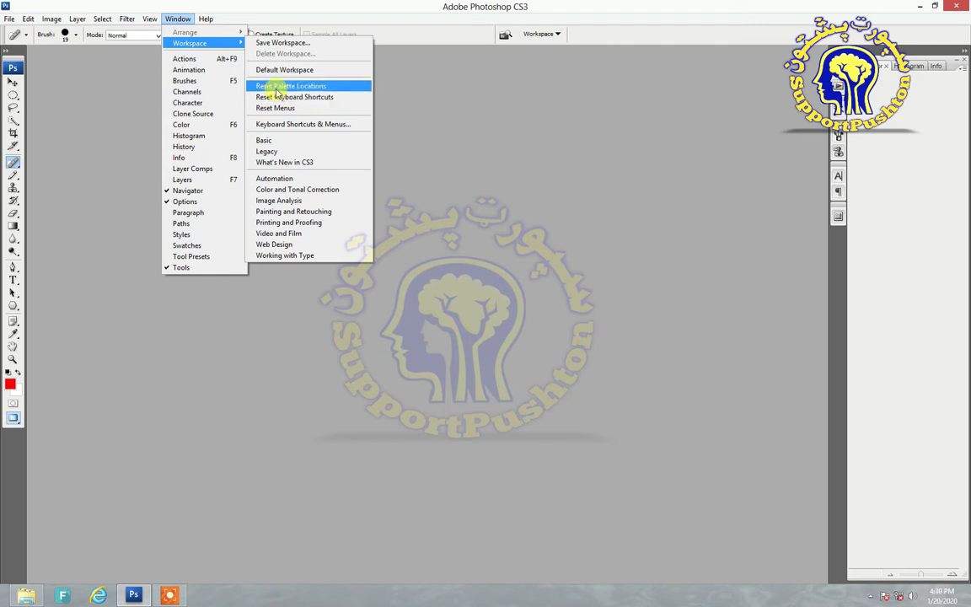
click(275, 87)
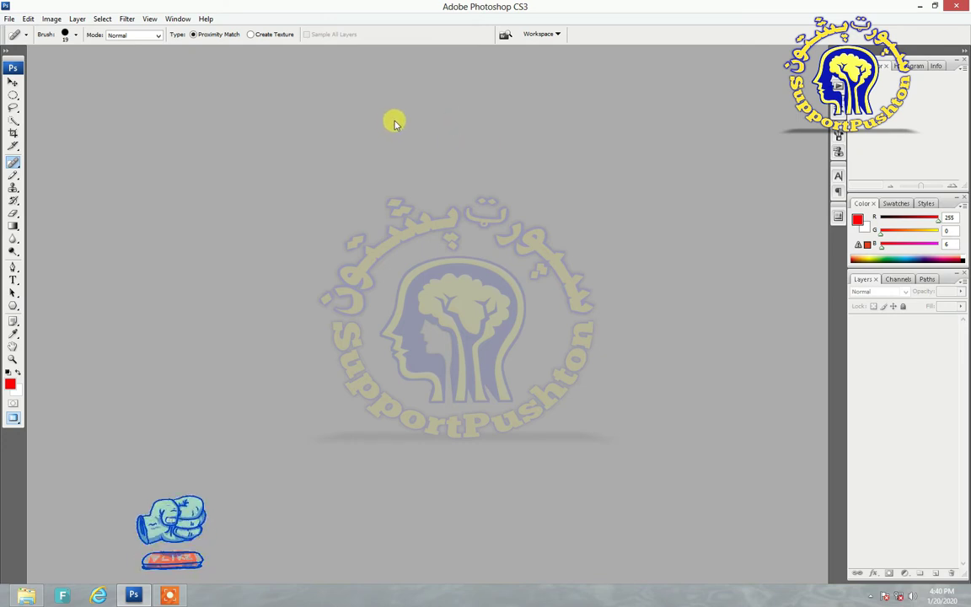
click(176, 20)
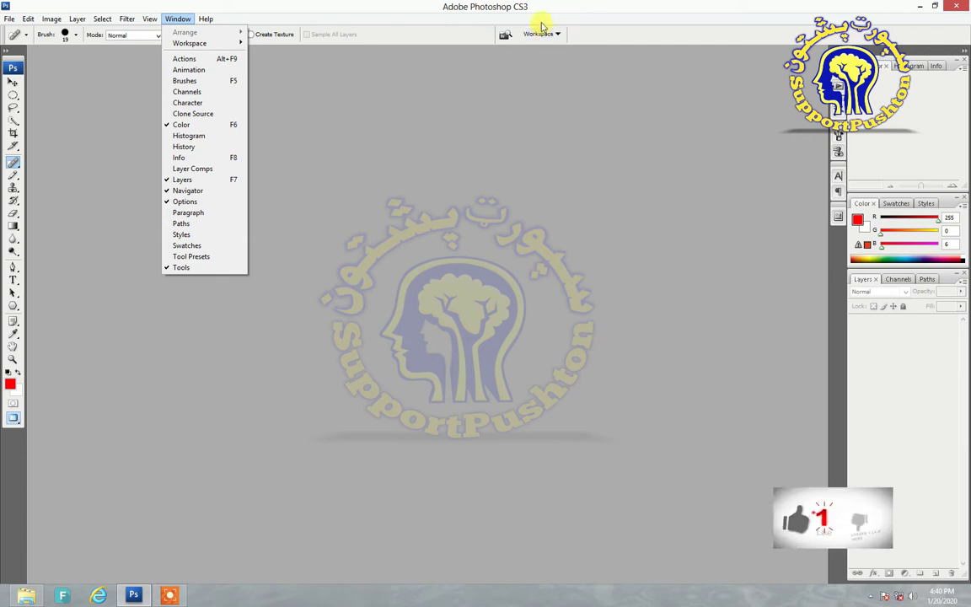
click(614, 47)
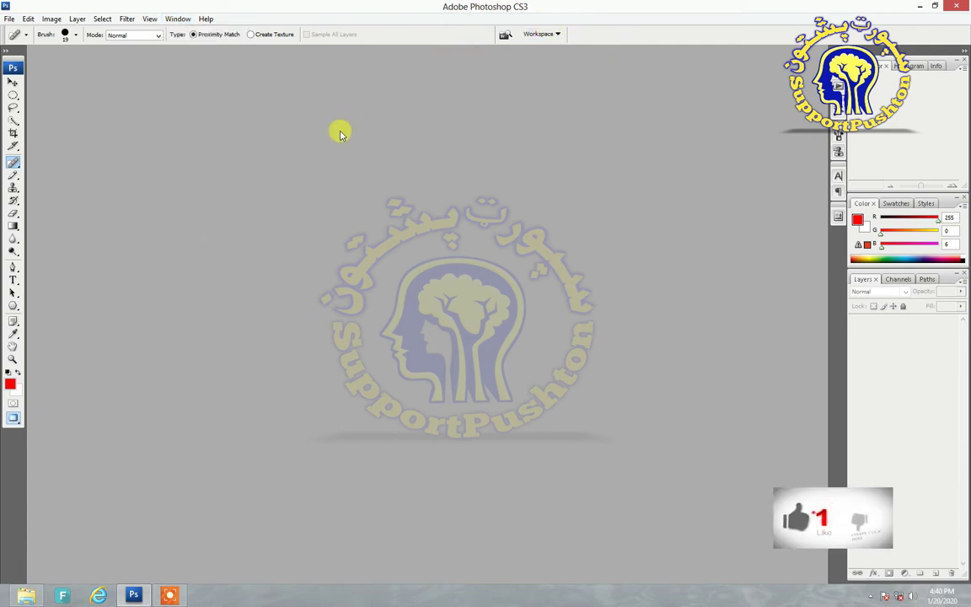
- Open the picture "images (15)" from the "photo shope Demo Picture" folder on the Desktop
click(11, 19)
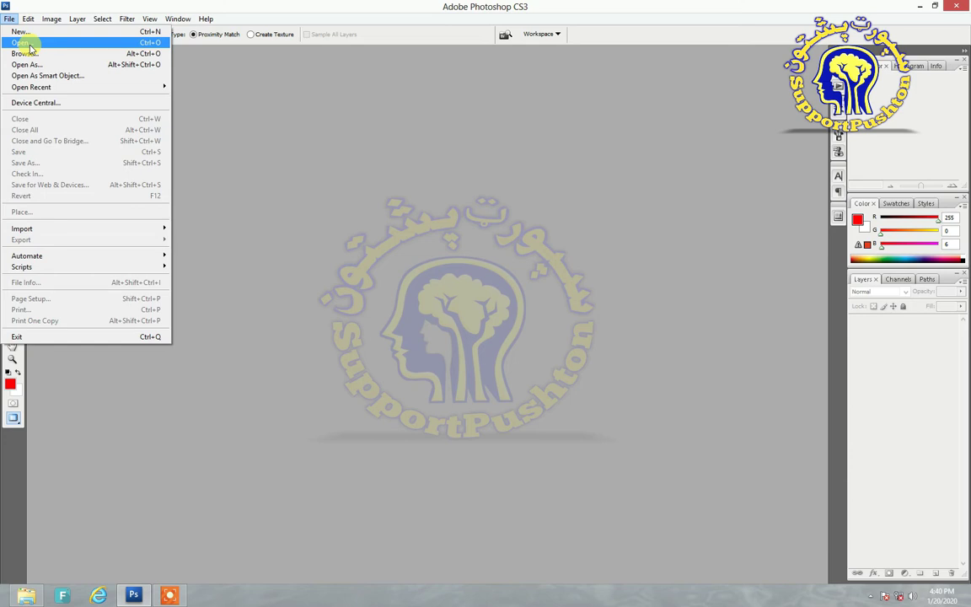
click(25, 43)
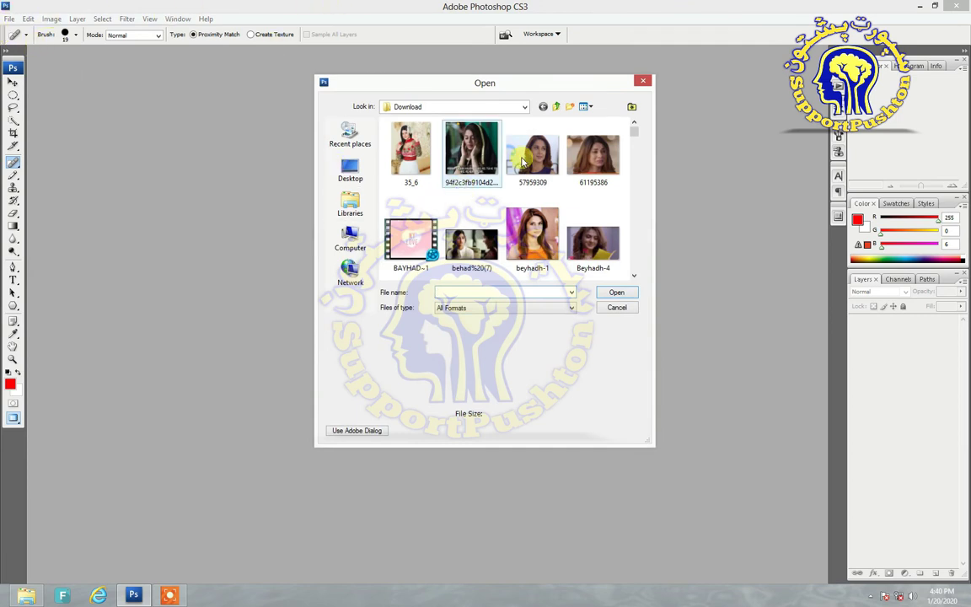
drag(633, 136, 636, 160)
click(350, 168)
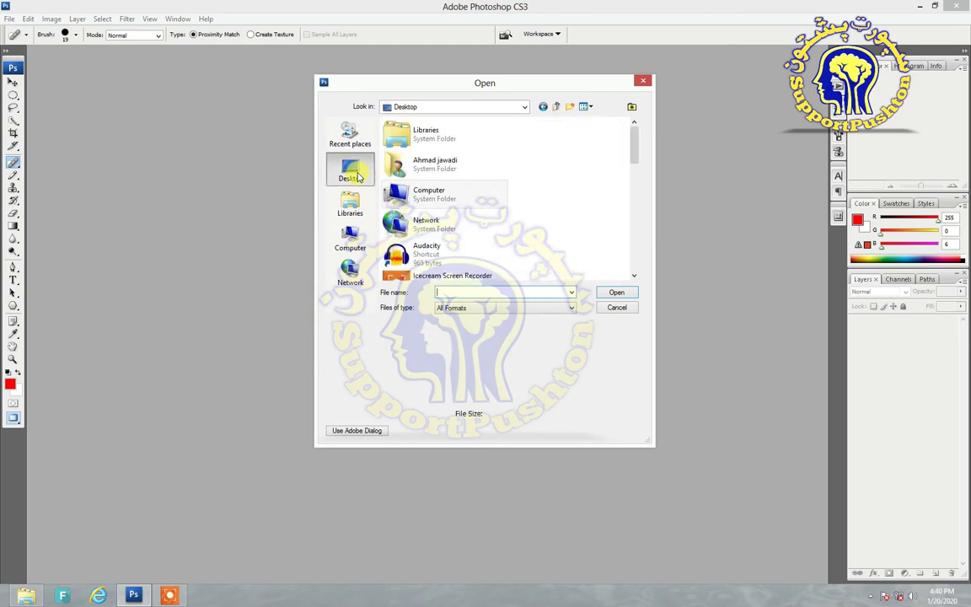
scroll(440, 223, down, 4)
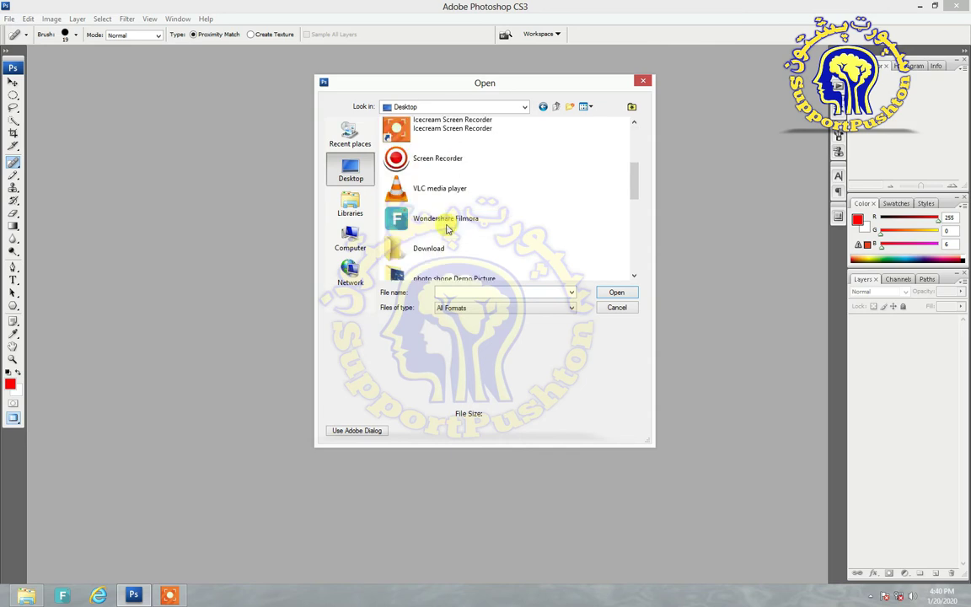
double_click(429, 211)
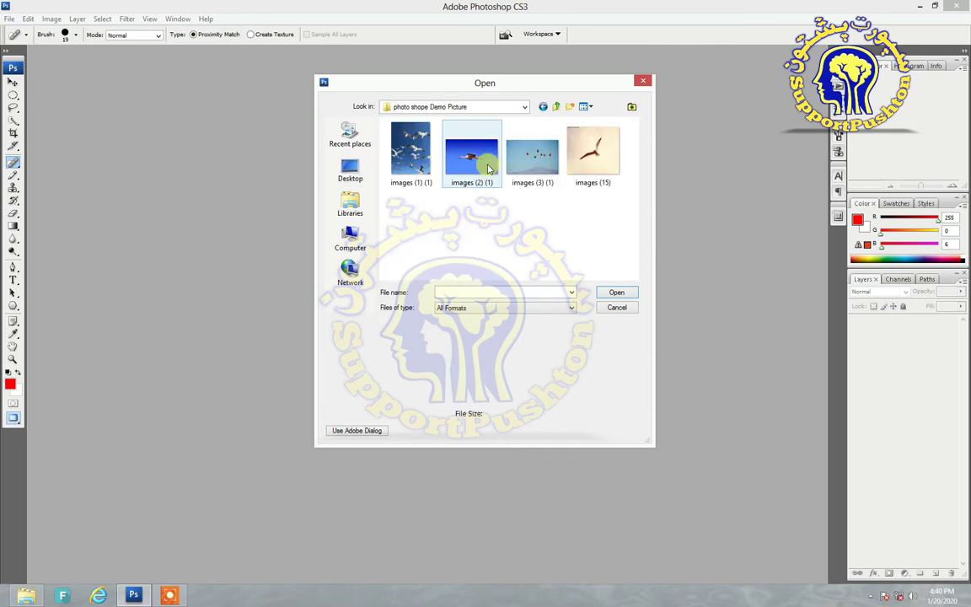
click(610, 158)
double_click(612, 159)
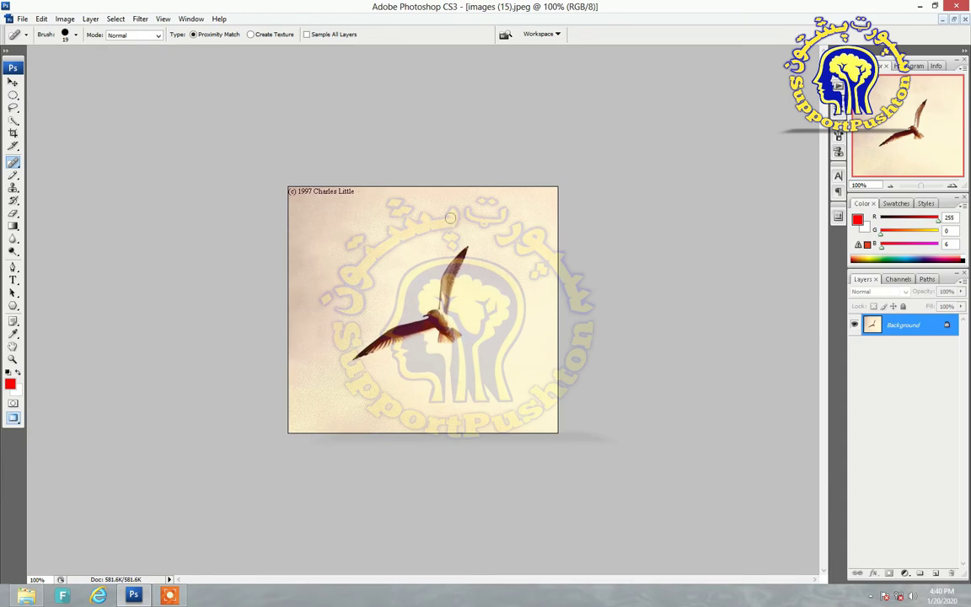
- Zoom the bird picture in to 200% with the Move tool active, and close the document
click(13, 81)
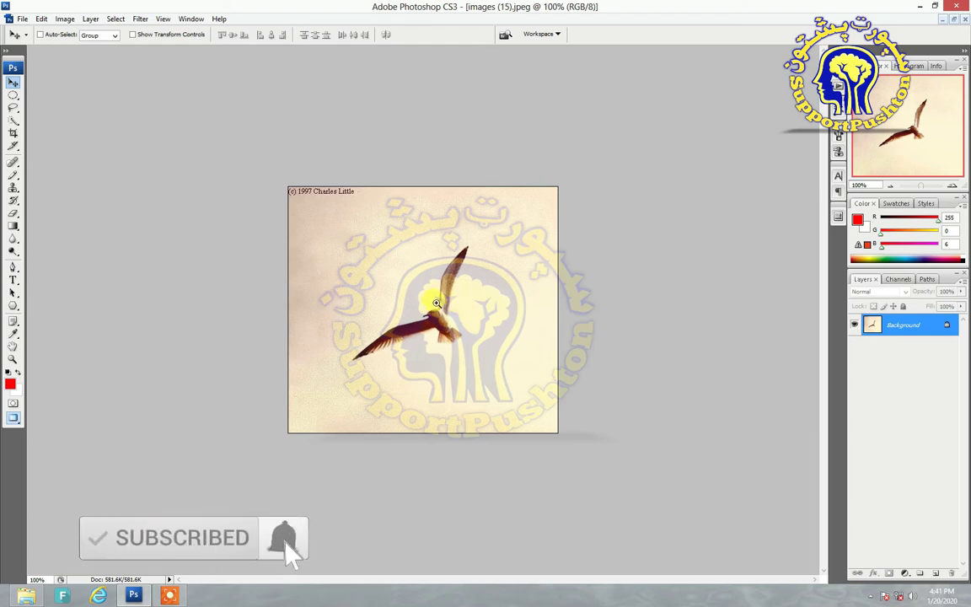
click(436, 303)
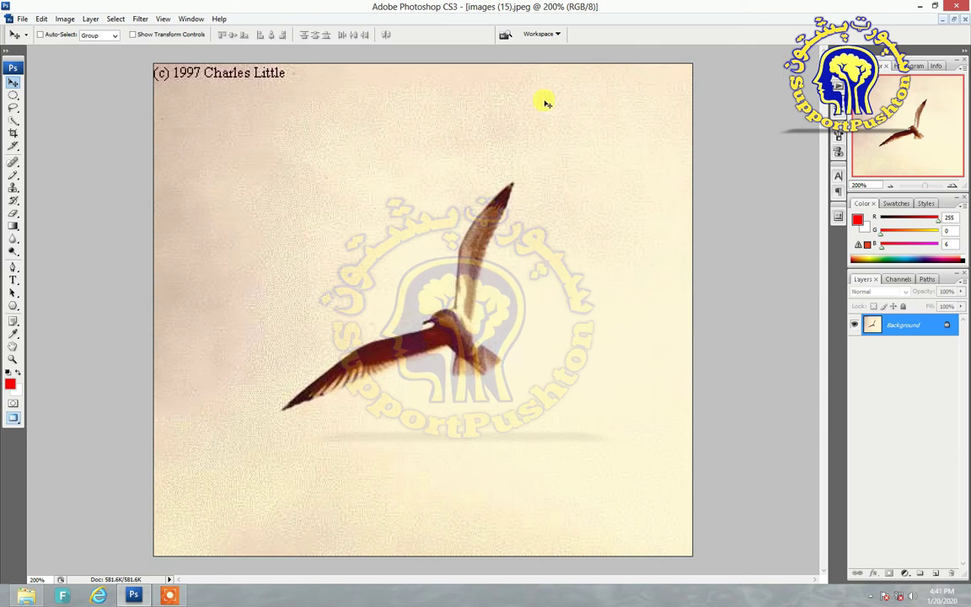
click(962, 19)
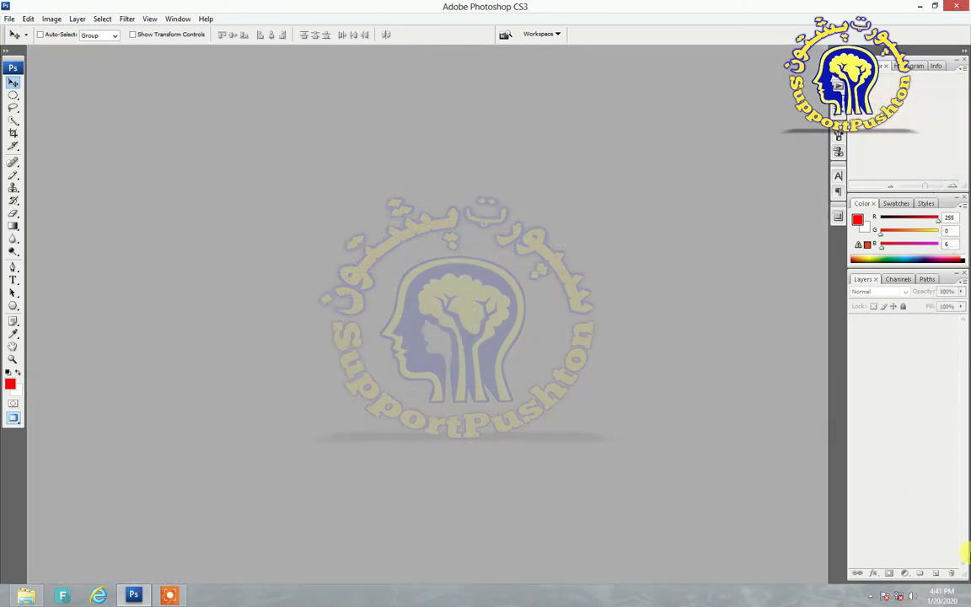
- Try to bring a picture from the desktop folder "photo shope Demo Picture" directly into Photoshop
click(969, 604)
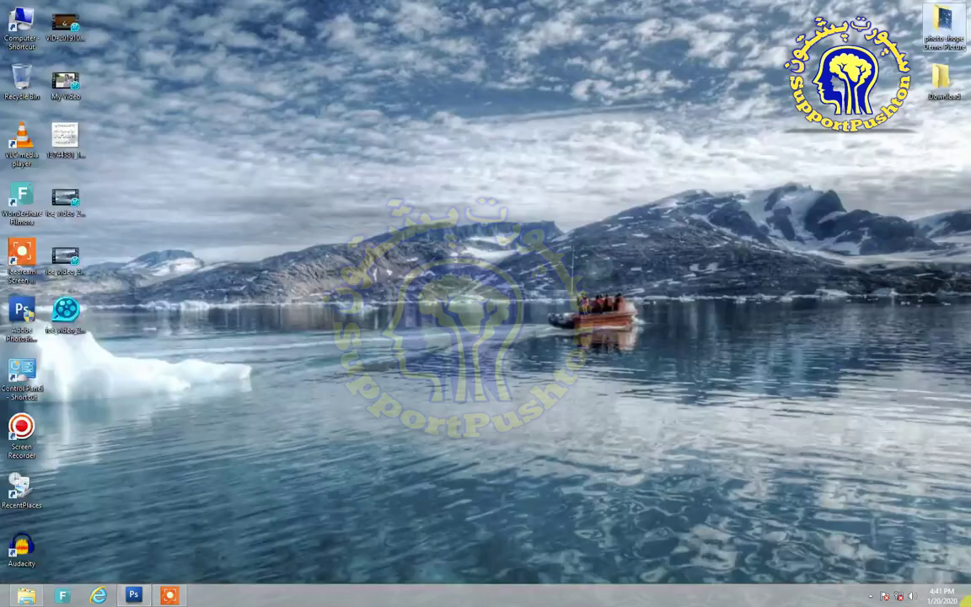
double_click(945, 33)
click(267, 119)
drag(266, 120, 401, 229)
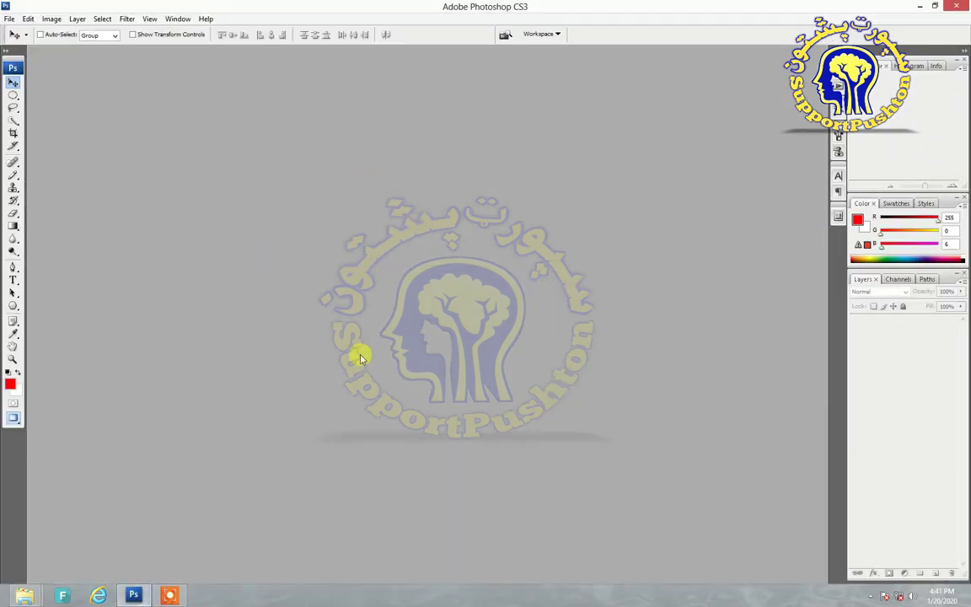
- Open the picture "images (2) (1)" from the demo picture folder in Photoshop
click(147, 595)
click(10, 19)
click(32, 42)
double_click(464, 132)
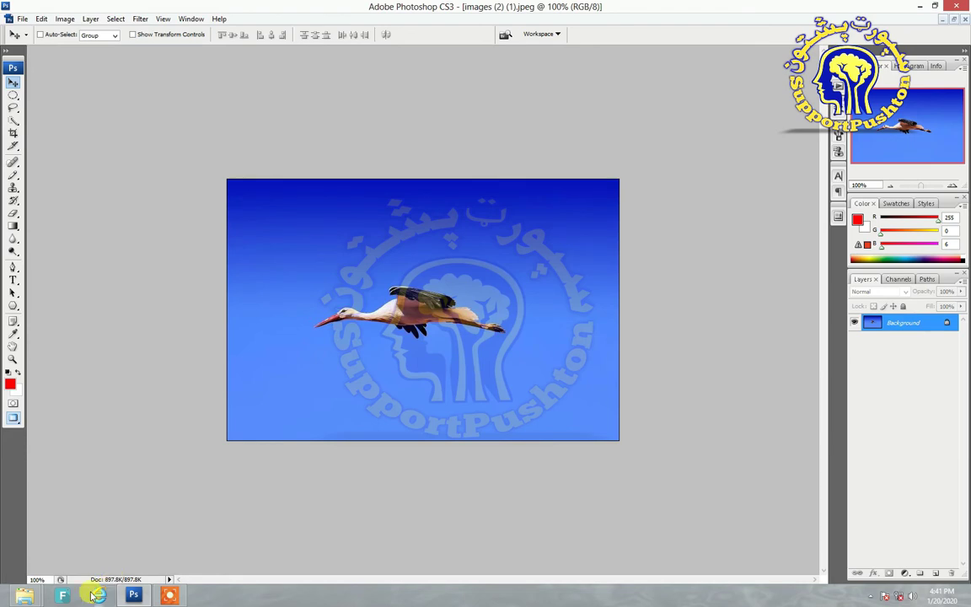
click(133, 596)
drag(306, 101, 952, 324)
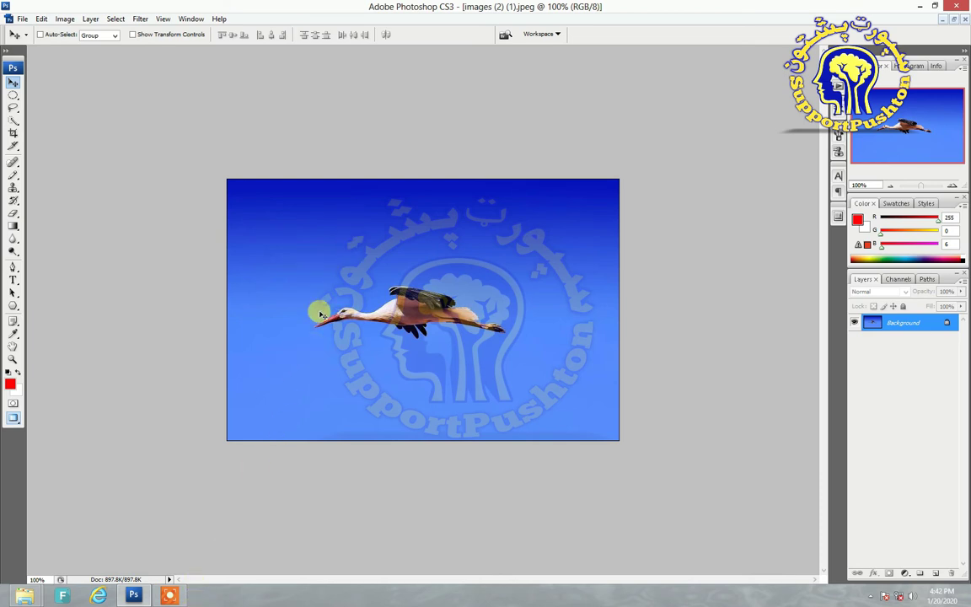
click(23, 19)
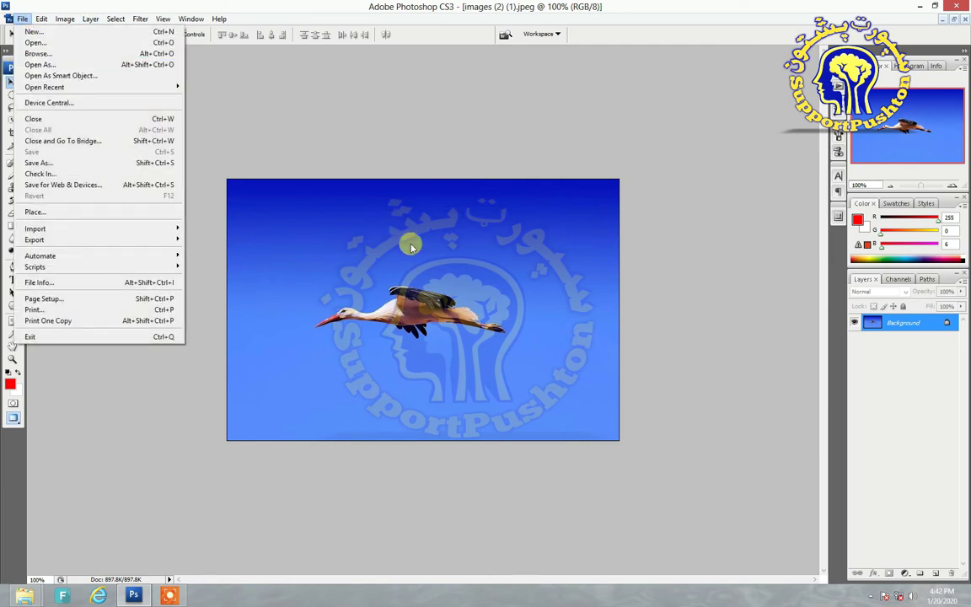
click(371, 12)
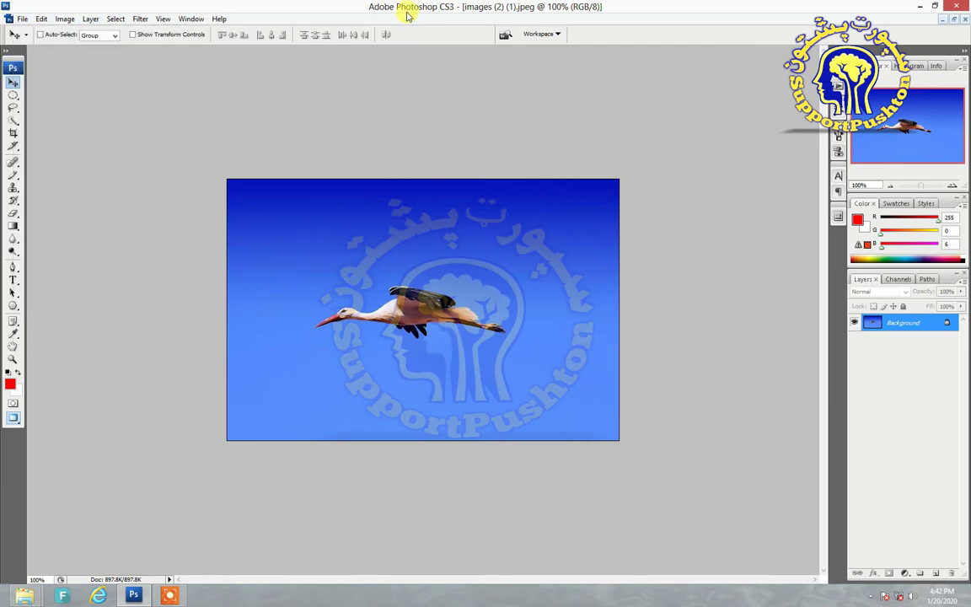
- Draw freehand red loops around the stork's head, wings and body with the 1-pixel Pencil tool
click(13, 174)
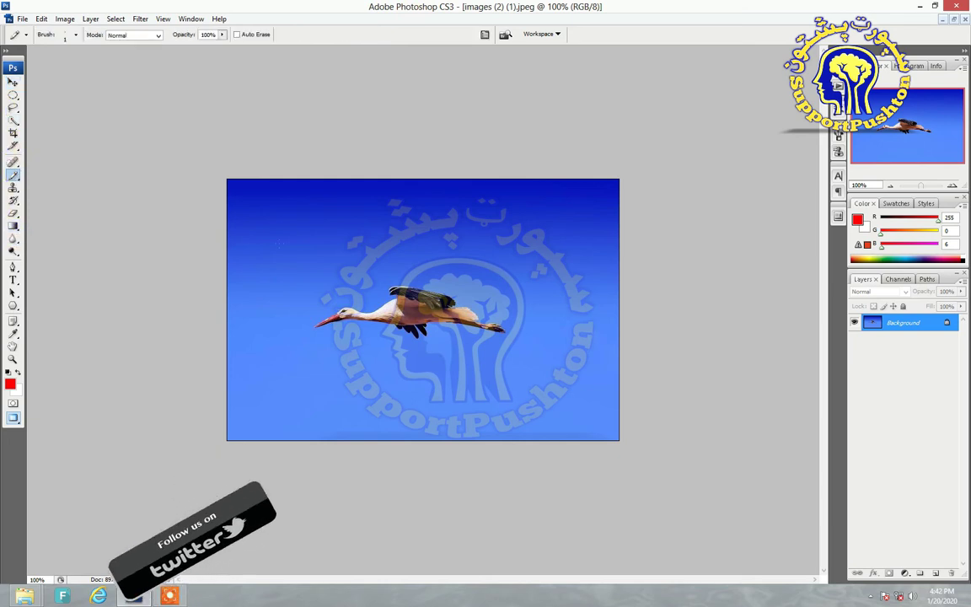
mouse_move(317, 324)
mouse_down()
mouse_move(364, 258)
mouse_move(337, 295)
mouse_up()
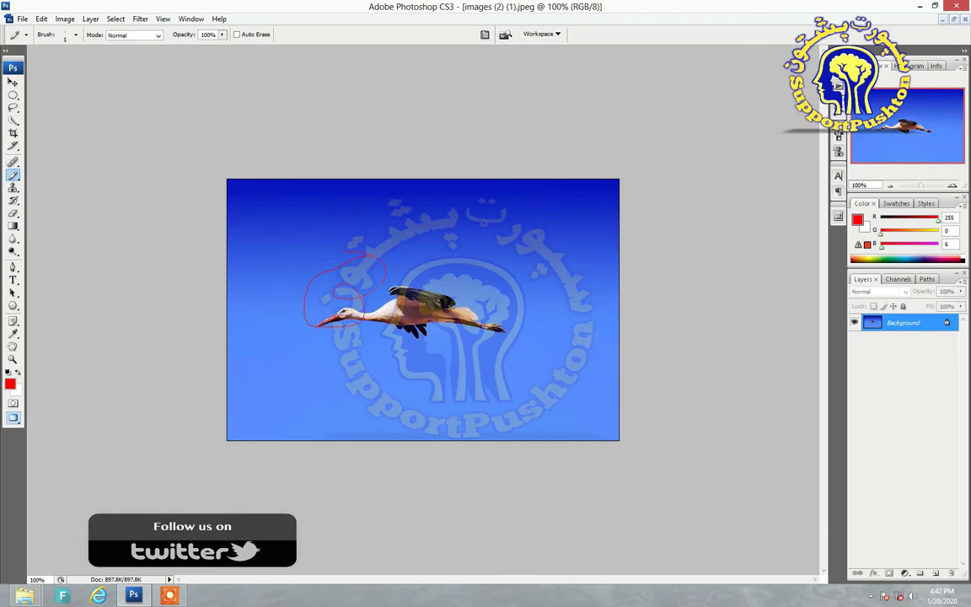
drag(426, 334, 396, 347)
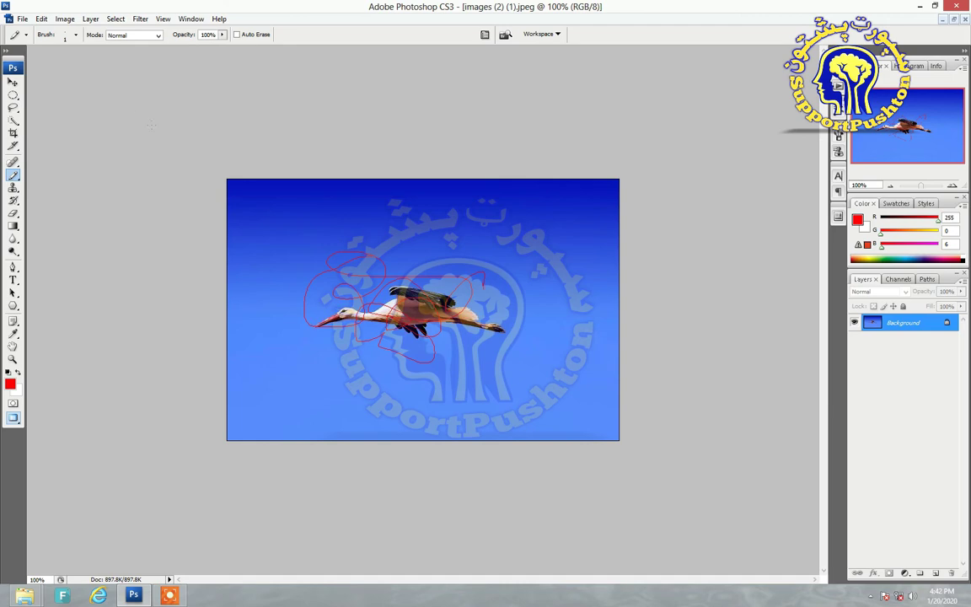
- Save the marked-up picture over its original JPEG file with High quality and the Baseline ("Standard") format
click(27, 18)
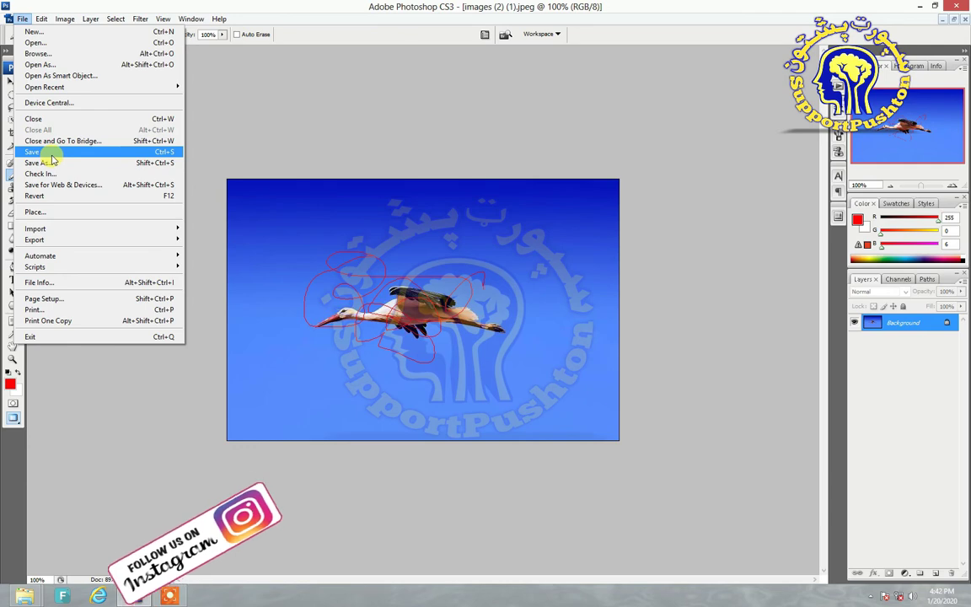
click(49, 151)
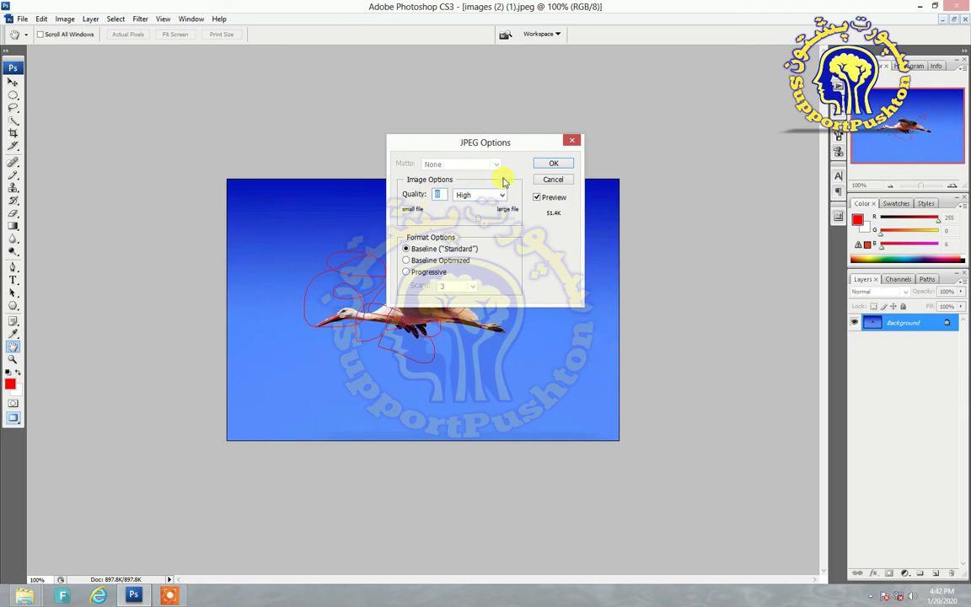
click(550, 164)
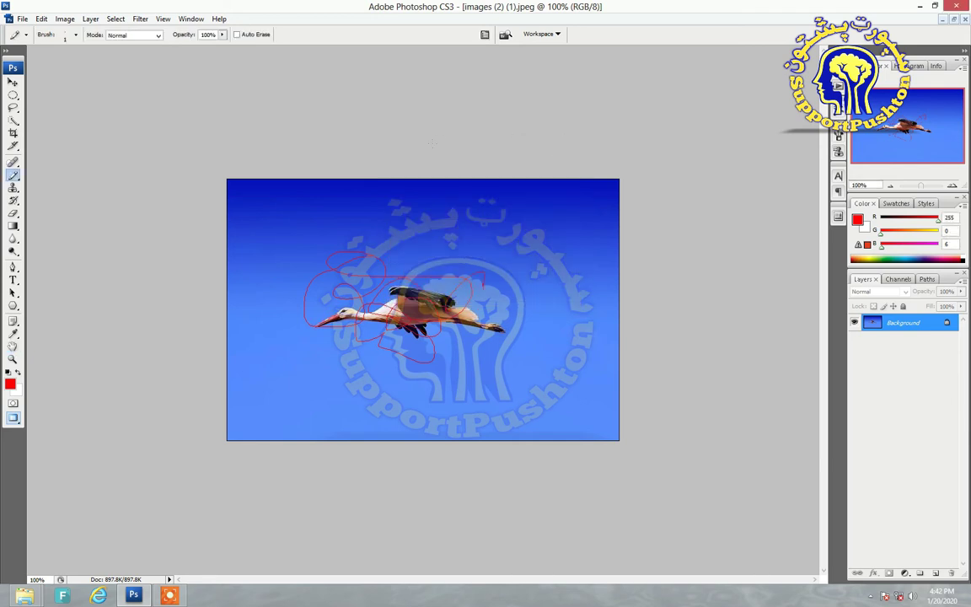
- Save the picture as a new JPEG file named "my first" on the desktop, with High quality and the Baseline ("Standard") format
click(24, 19)
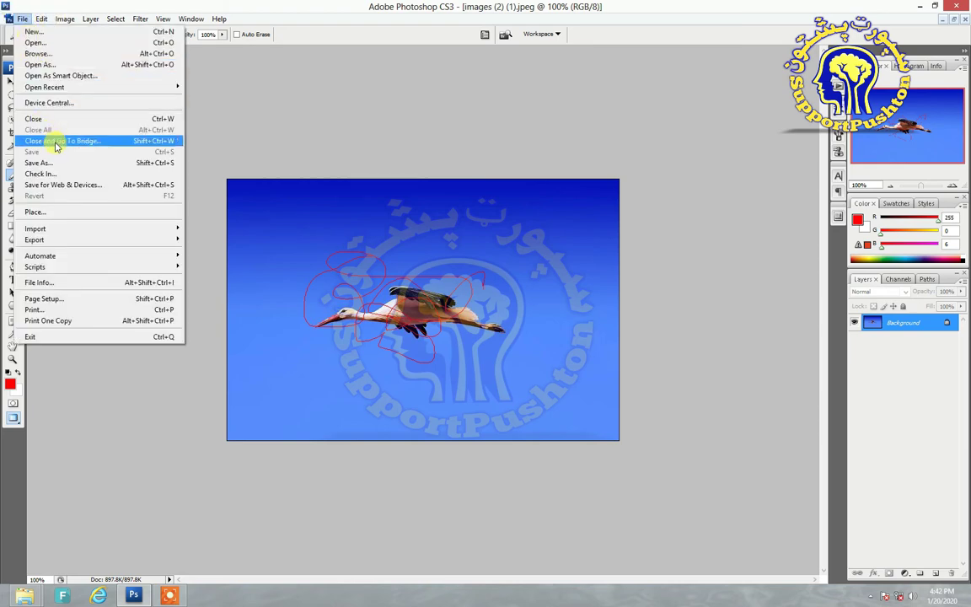
click(60, 163)
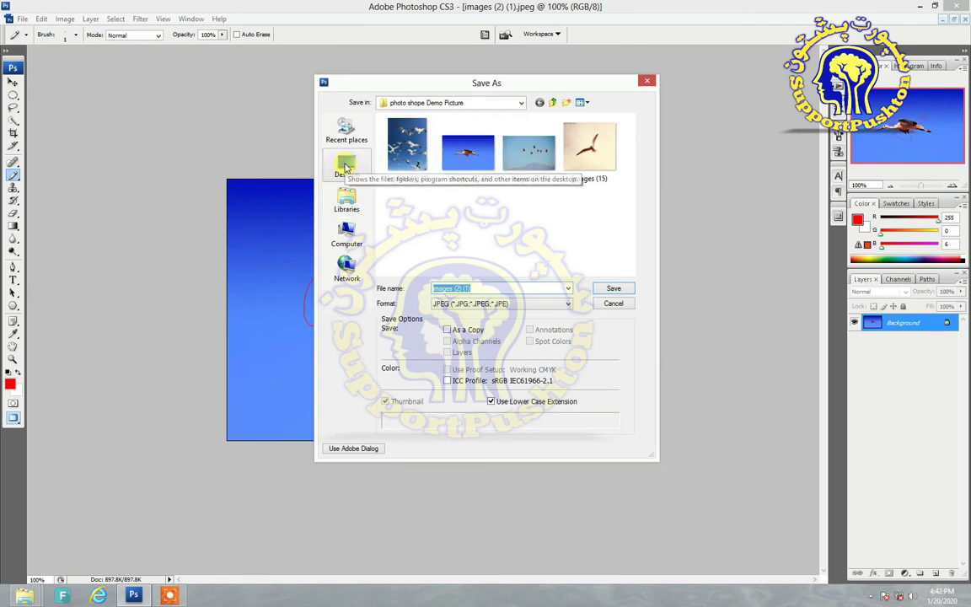
click(346, 166)
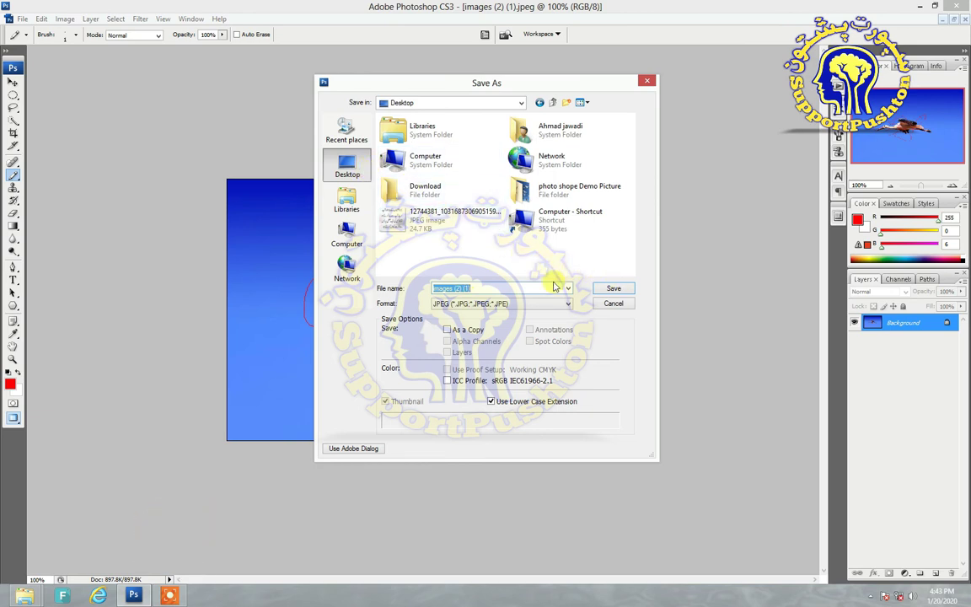
text(m)
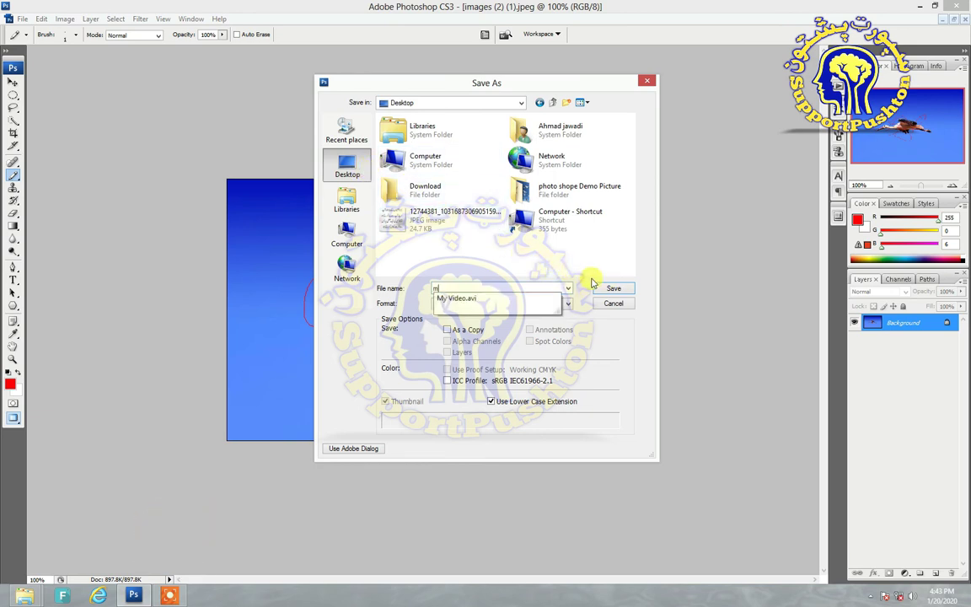
text(y first)
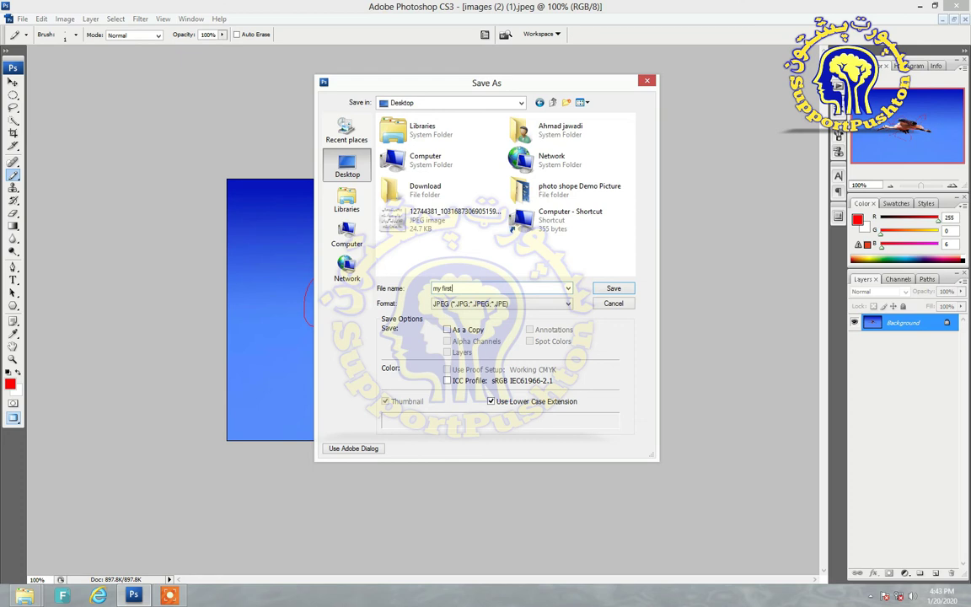
click(595, 290)
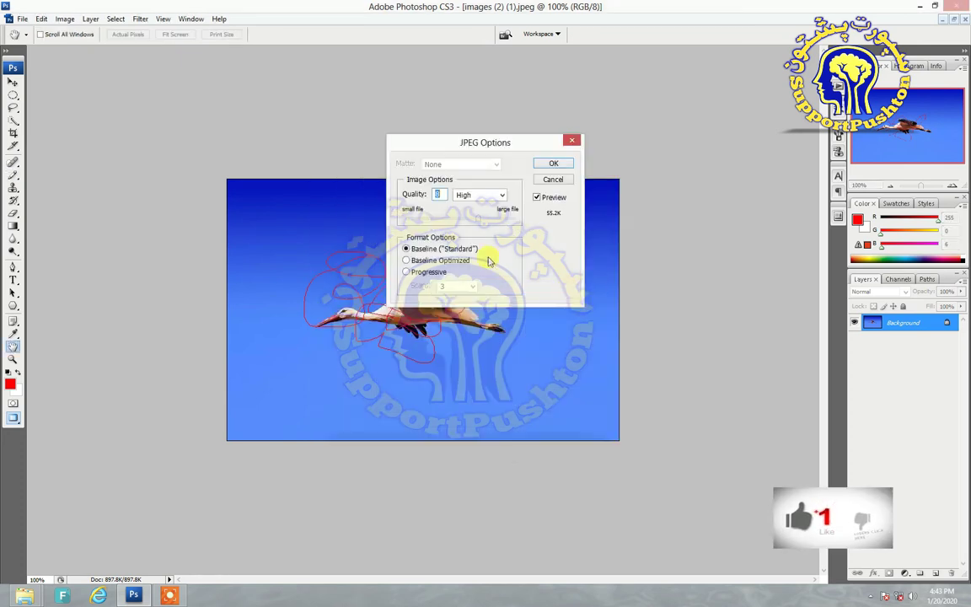
click(570, 165)
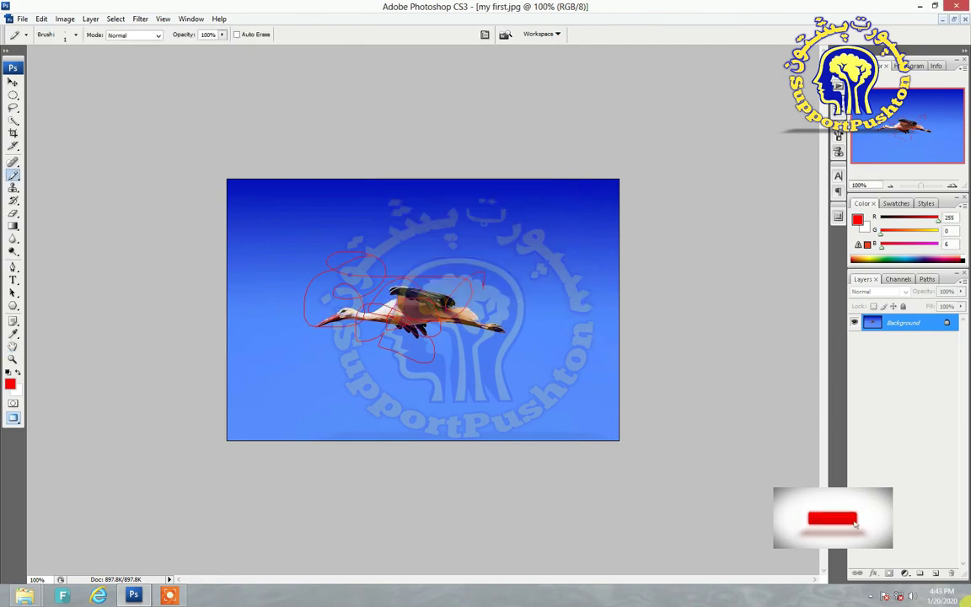
- View the saved picture "my first" from the desktop and check the contents of the "photo shope Demo Picture" folder
key(super+d)
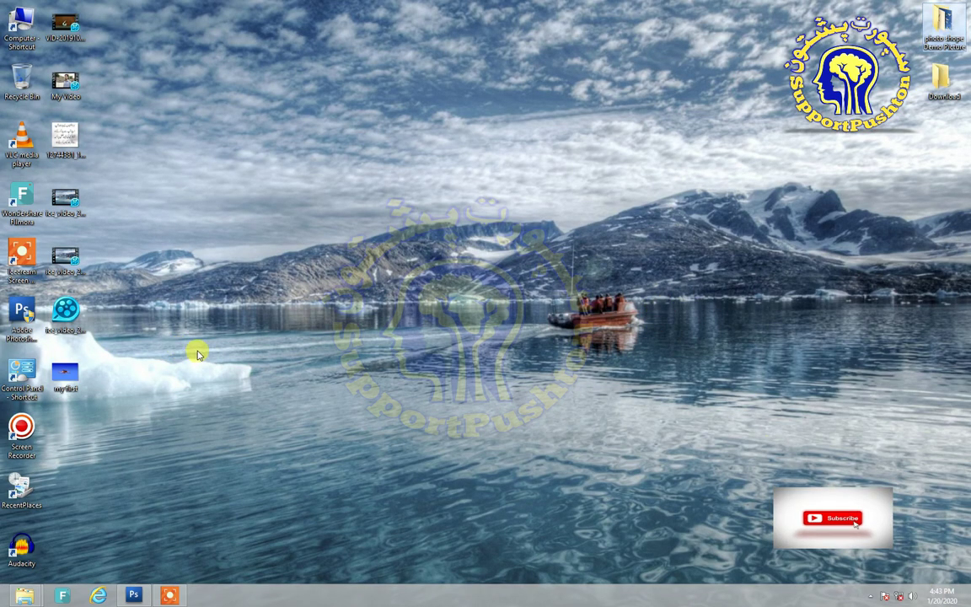
double_click(68, 380)
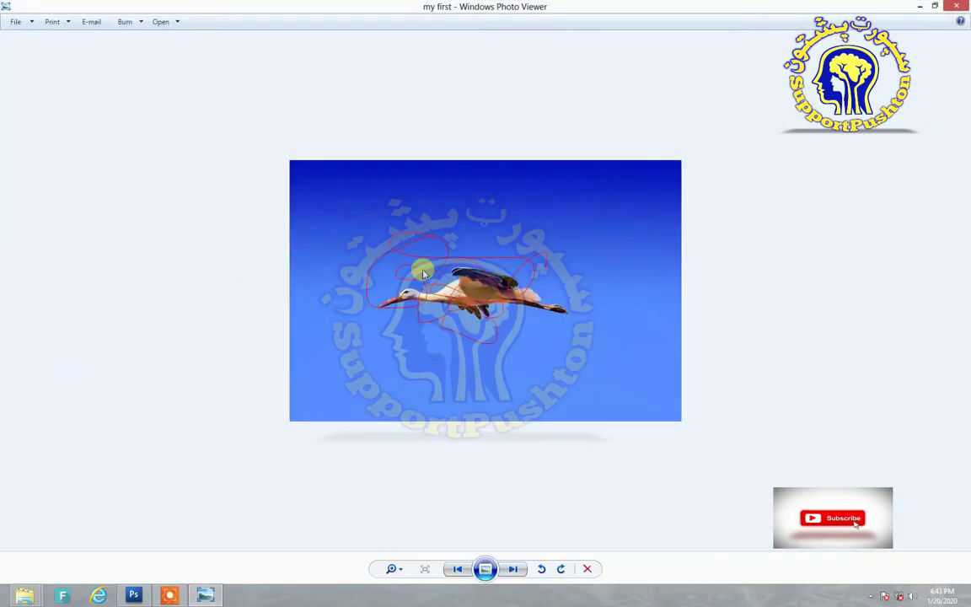
scroll(429, 279, up, 3)
scroll(447, 236, down, 3)
click(950, 8)
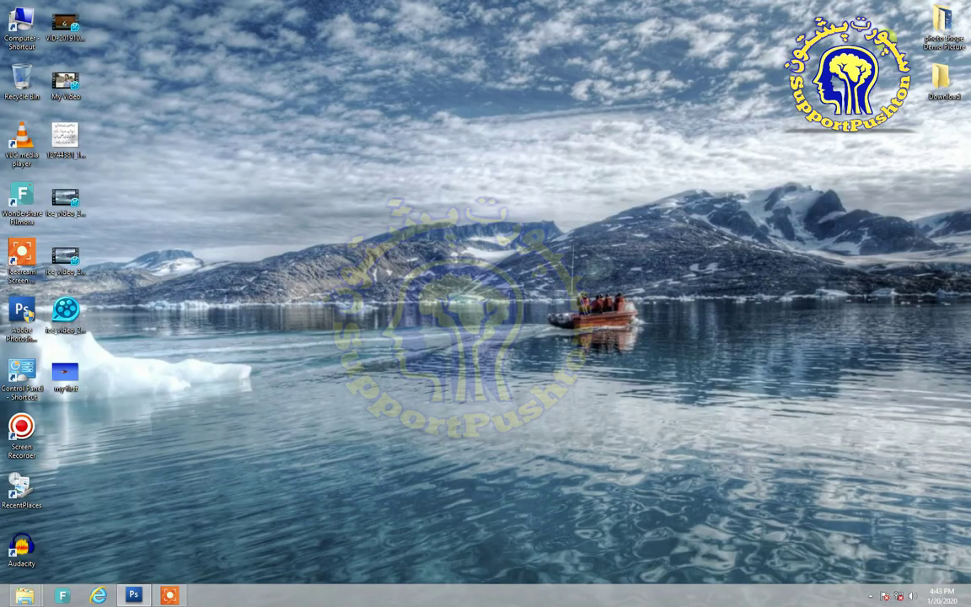
double_click(944, 38)
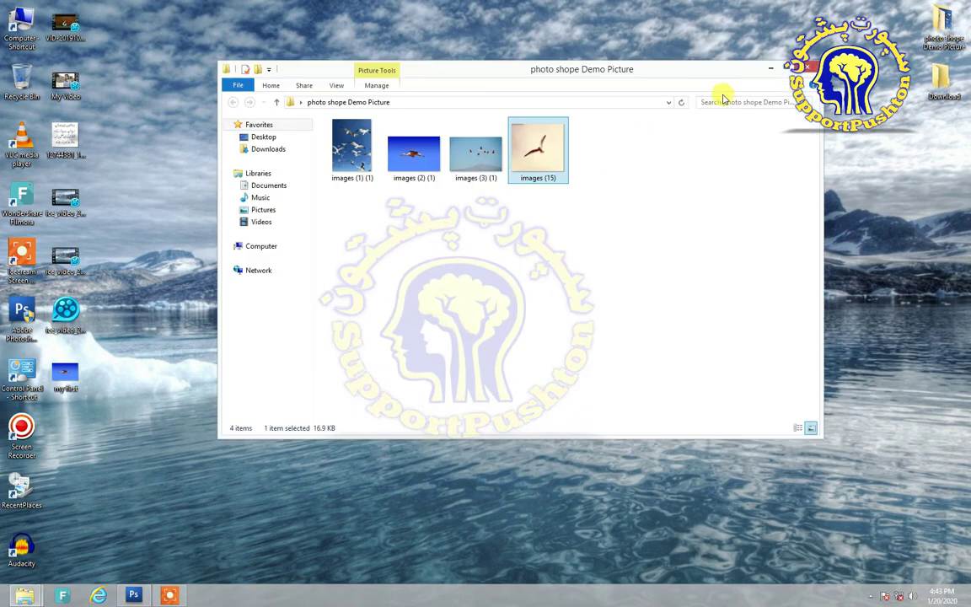
click(807, 69)
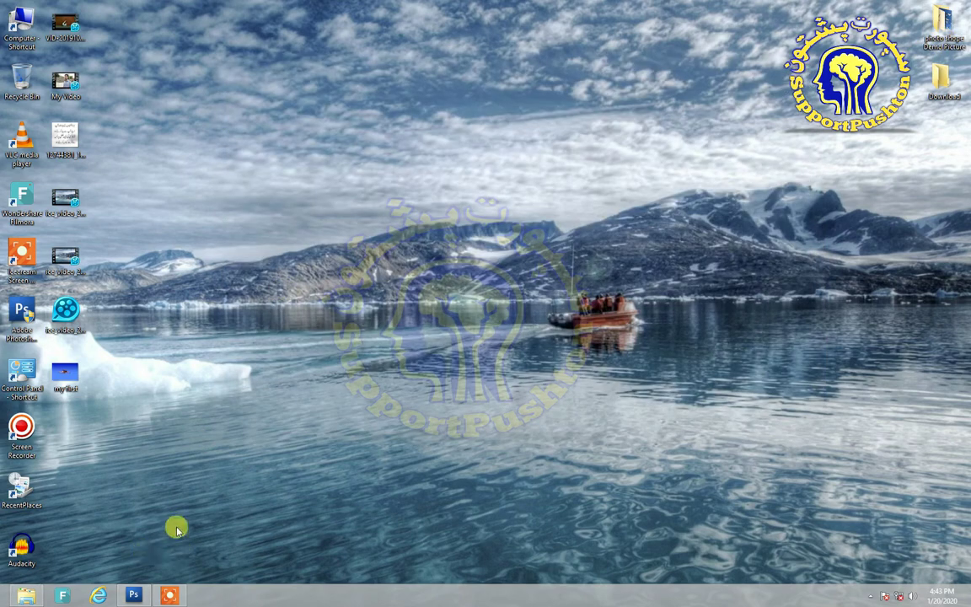
- Switch back to Photoshop and save the picture on the desktop as "my first.psd" in the Photoshop (*.PSD;*.PDD) format
click(133, 594)
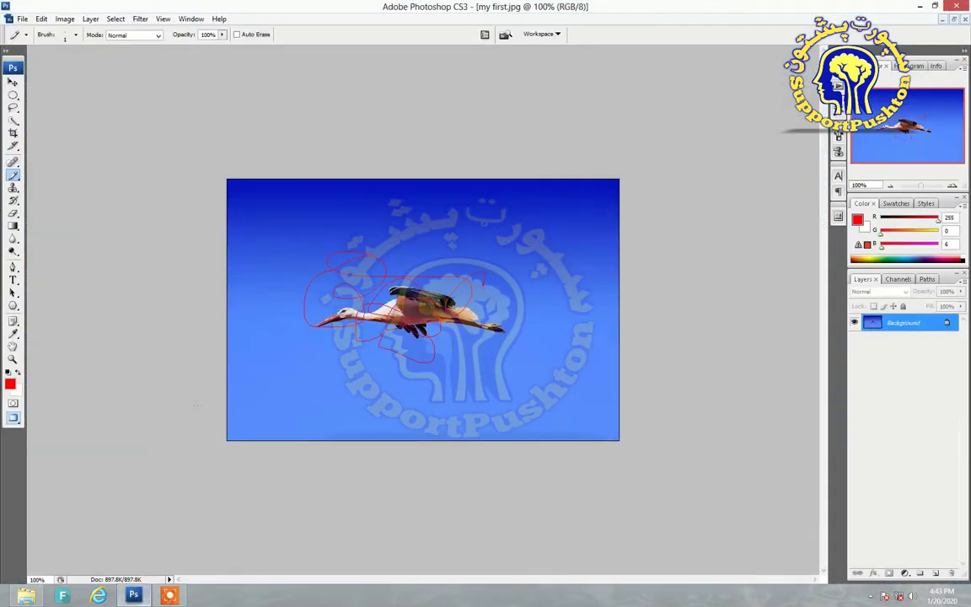
click(23, 19)
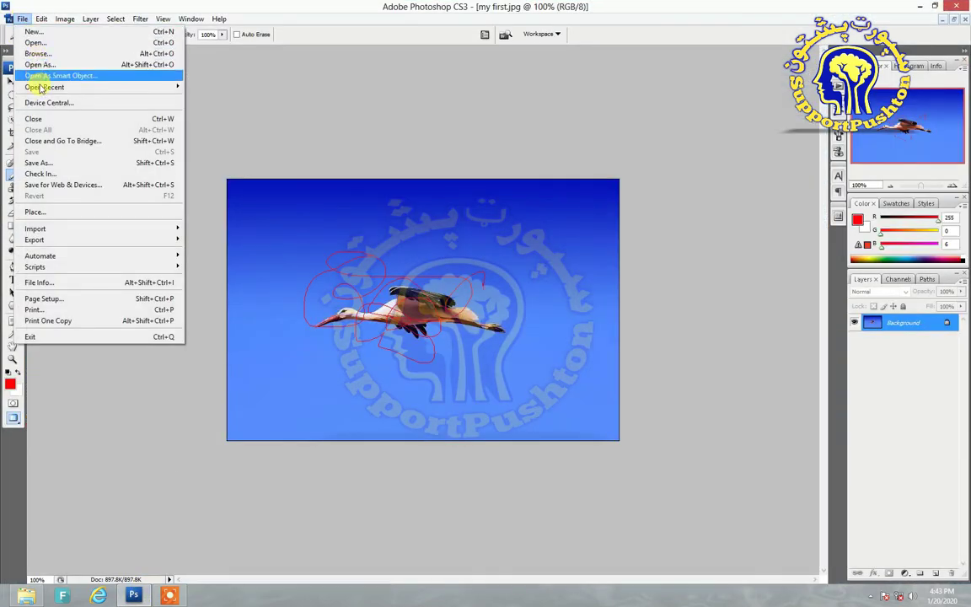
click(46, 162)
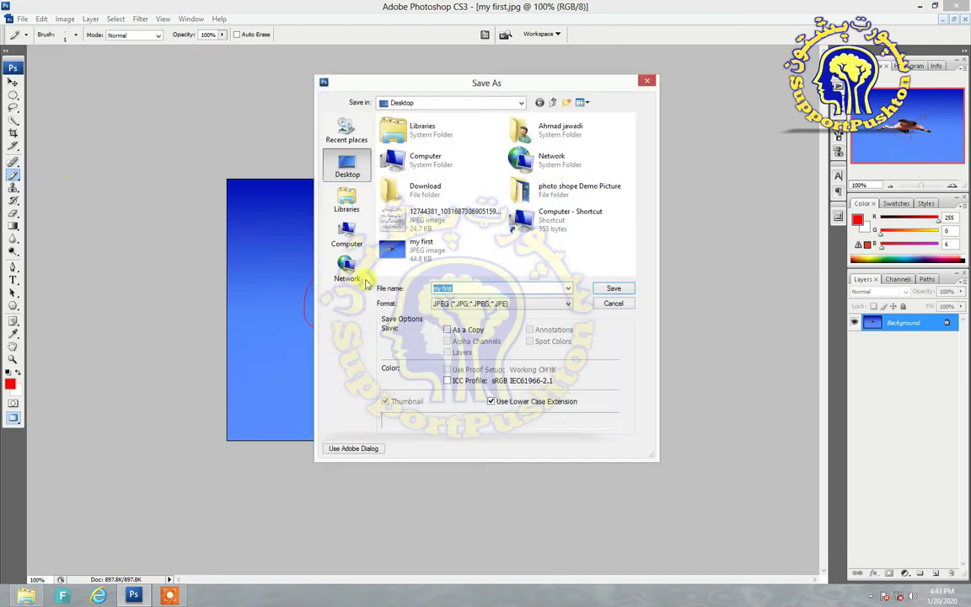
click(456, 306)
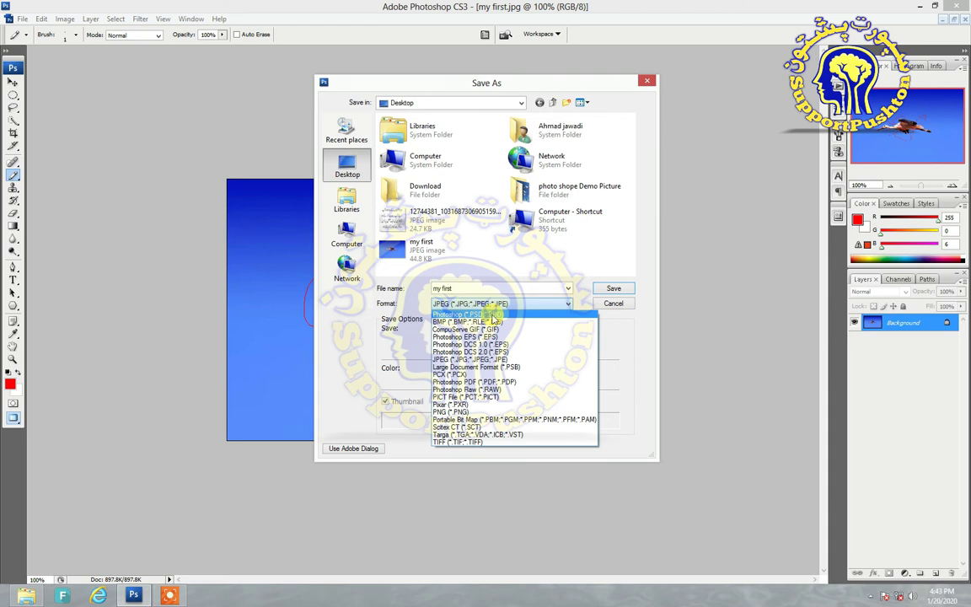
click(493, 316)
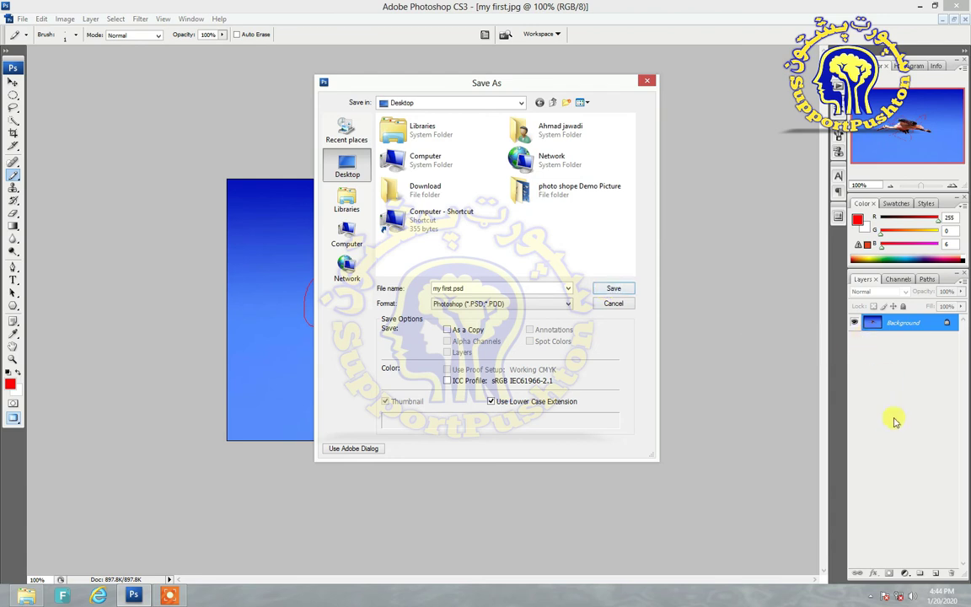
click(614, 289)
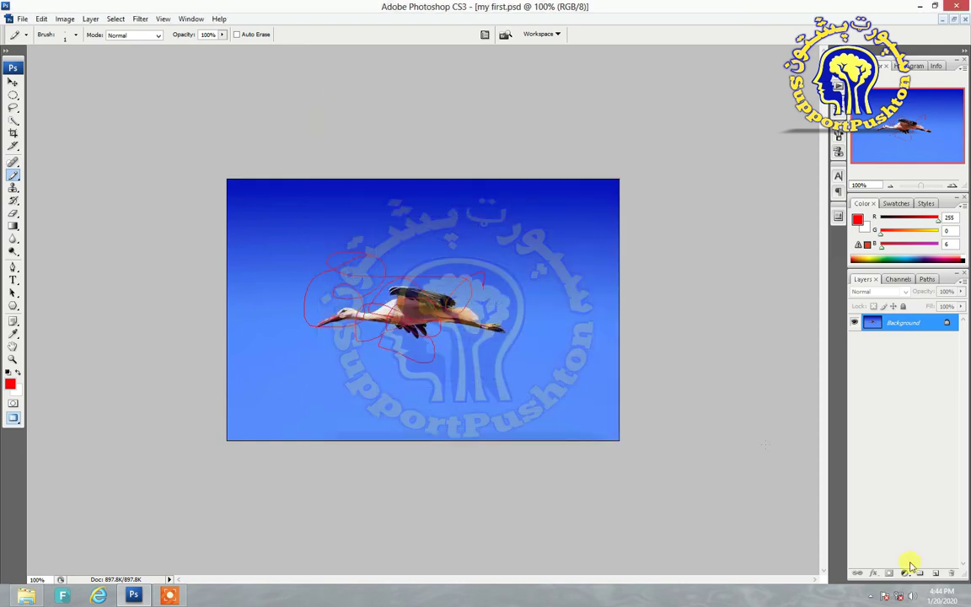
- Look at the file "my first.psd" on the desktop and close Photoshop
click(966, 595)
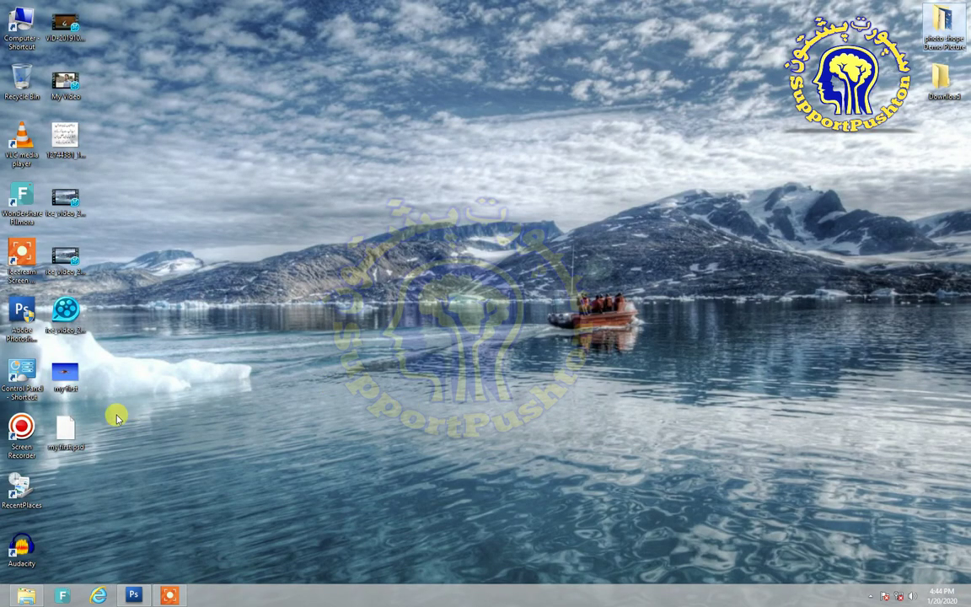
right_click(59, 426)
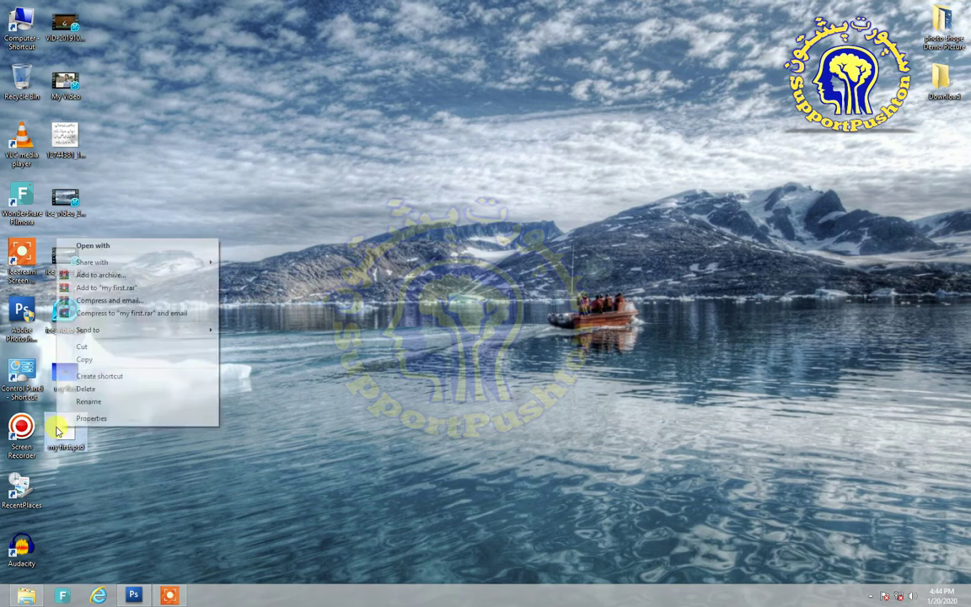
right_click(132, 595)
click(124, 564)
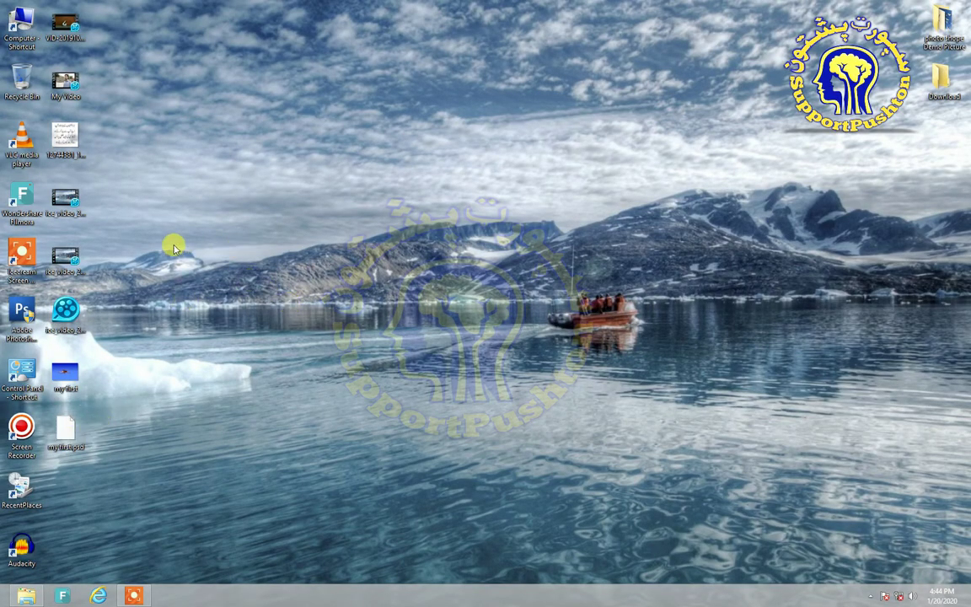
- Refresh the desktop and start Adobe Photoshop CS3 as administrator
right_click(168, 174)
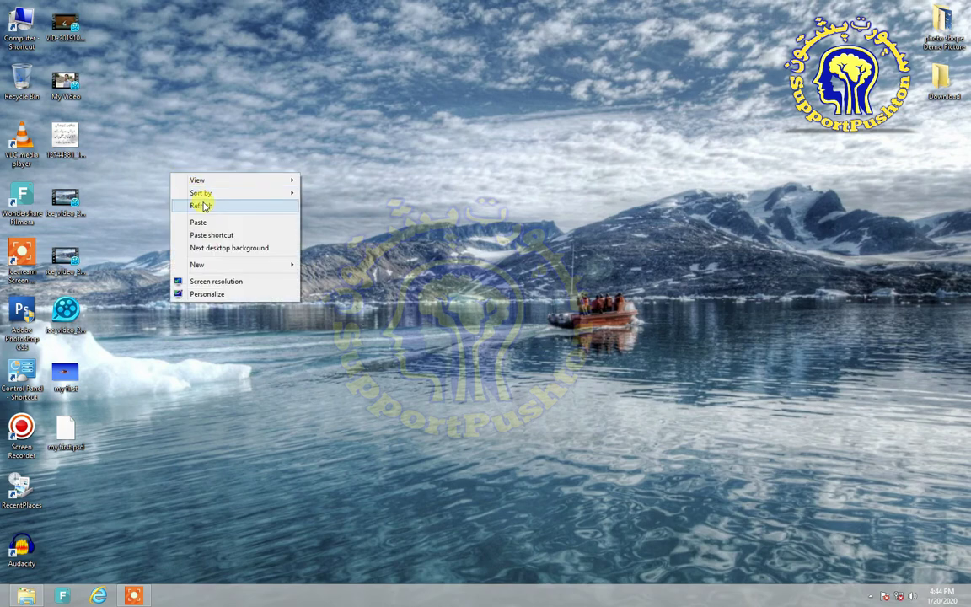
click(198, 205)
right_click(27, 313)
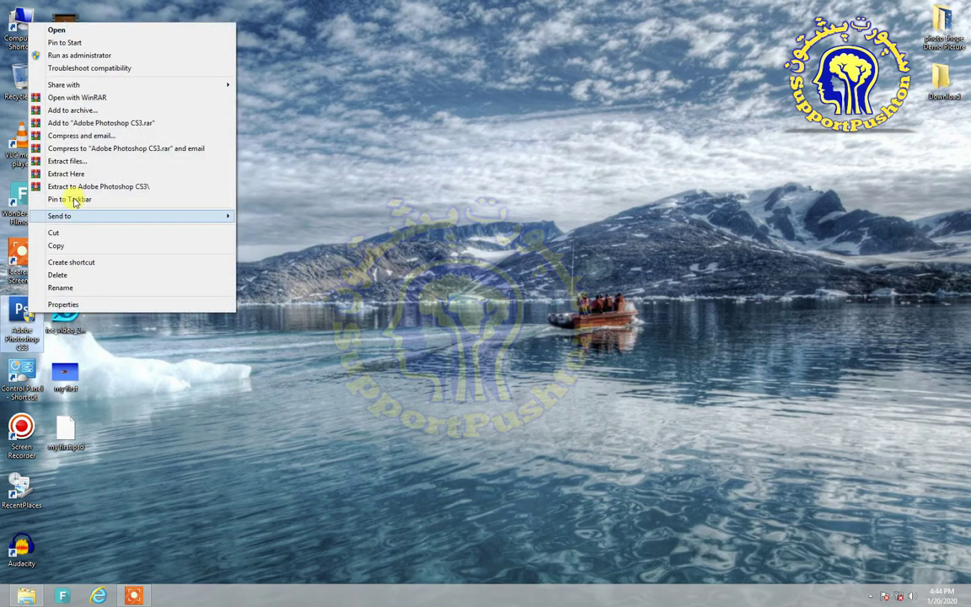
click(102, 55)
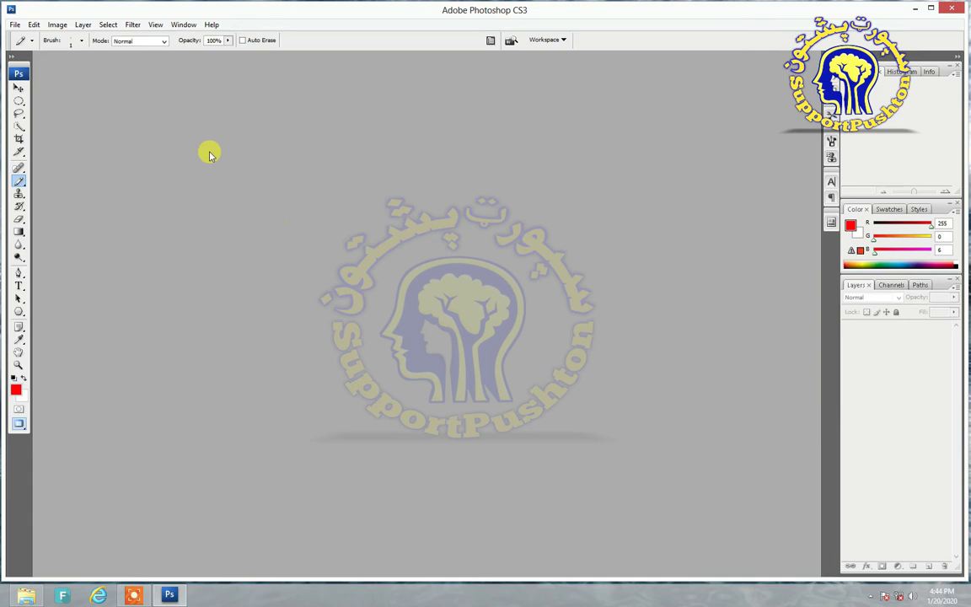
- Open the file "my first.psd" from the desktop in Photoshop
click(14, 26)
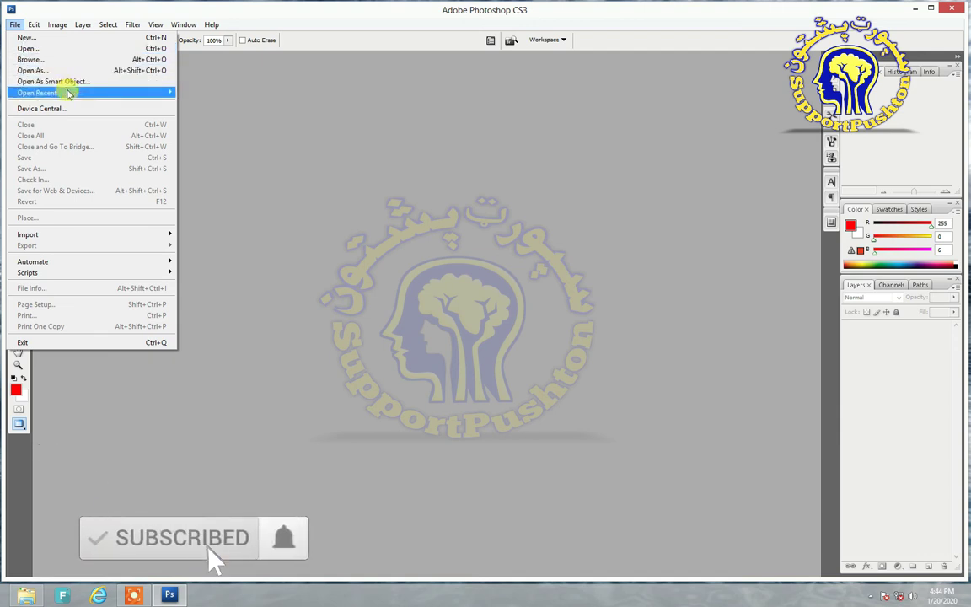
mouse_move(68, 91)
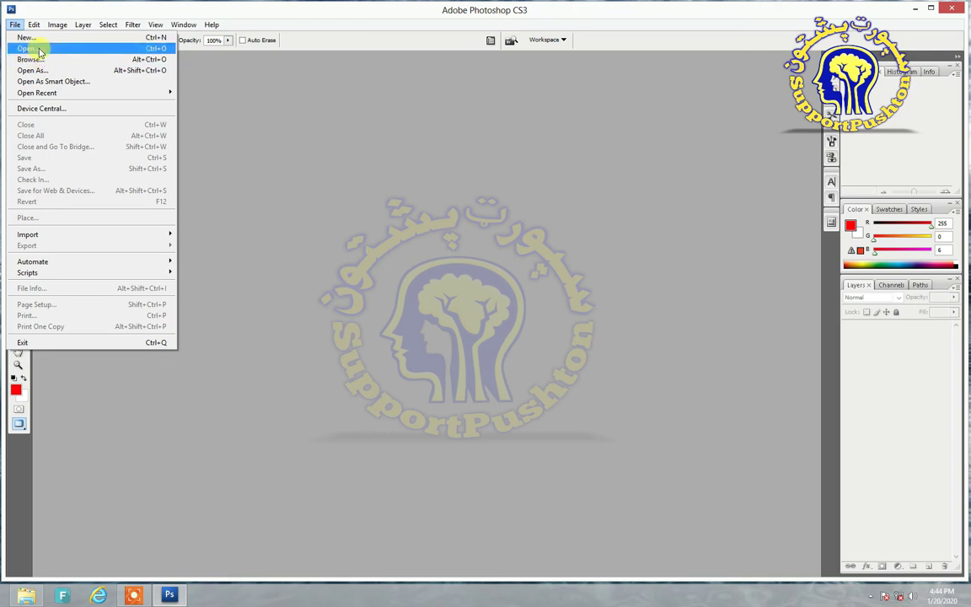
click(38, 49)
click(427, 246)
scroll(422, 247, down, 5)
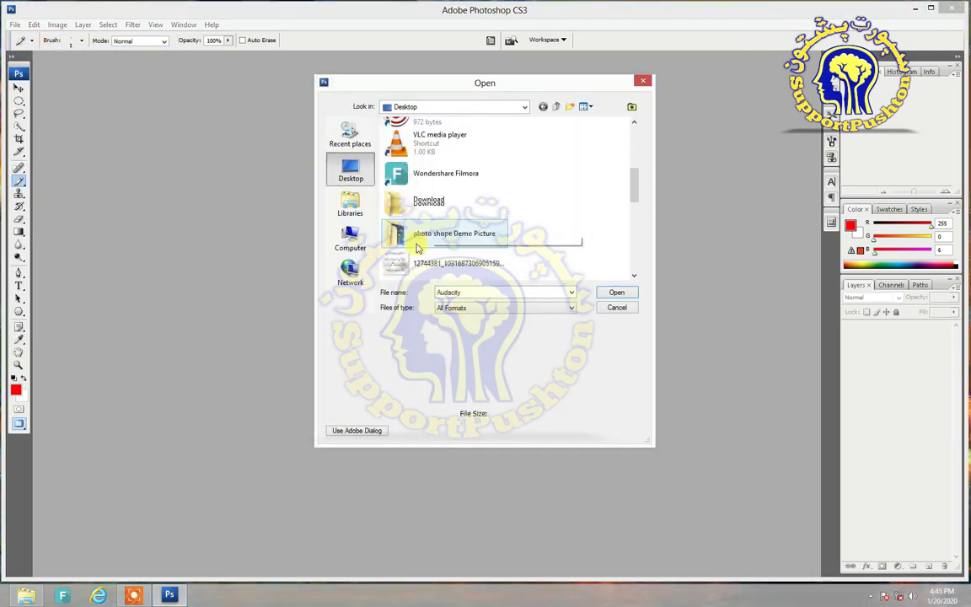
scroll(422, 251, down, 3)
scroll(443, 247, down, 3)
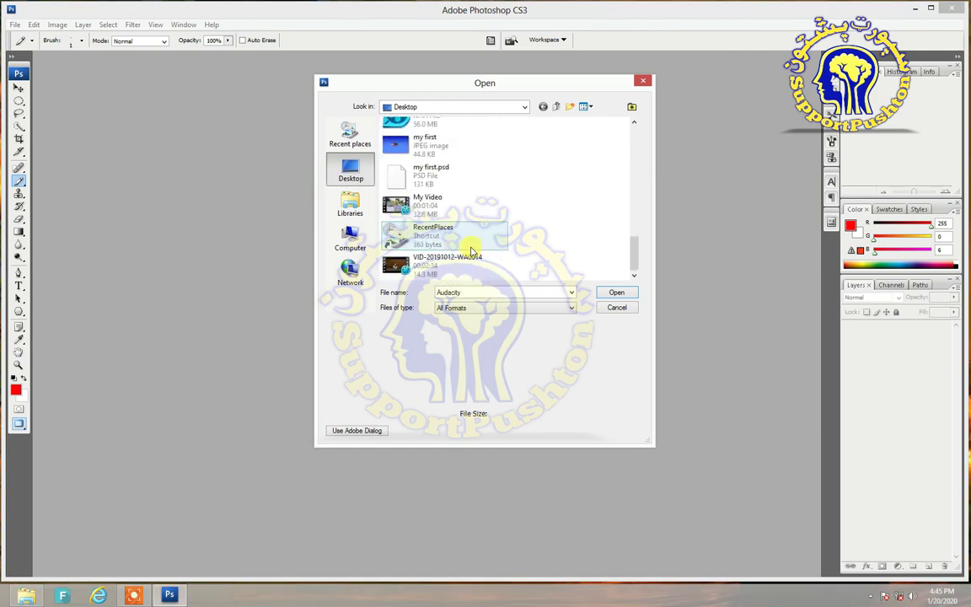
double_click(430, 171)
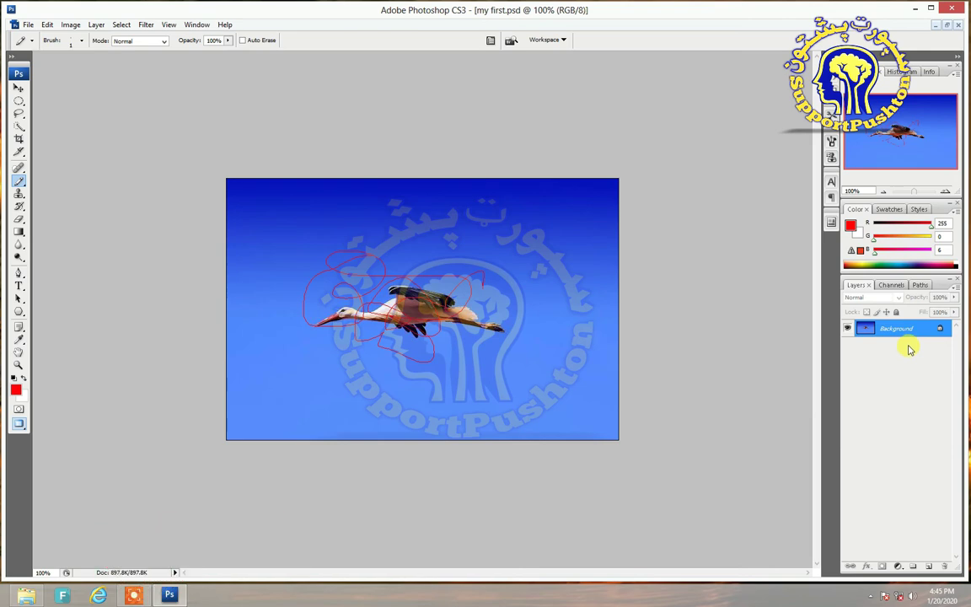
- Save the picture to the desktop under the name "my first.jpg" in JPEG format, replacing the existing file
click(28, 24)
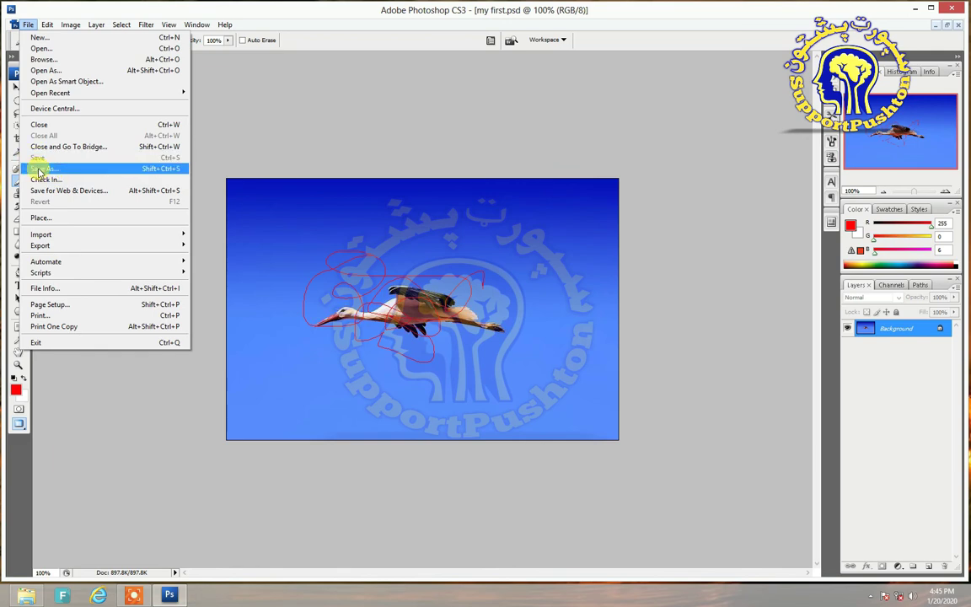
click(37, 168)
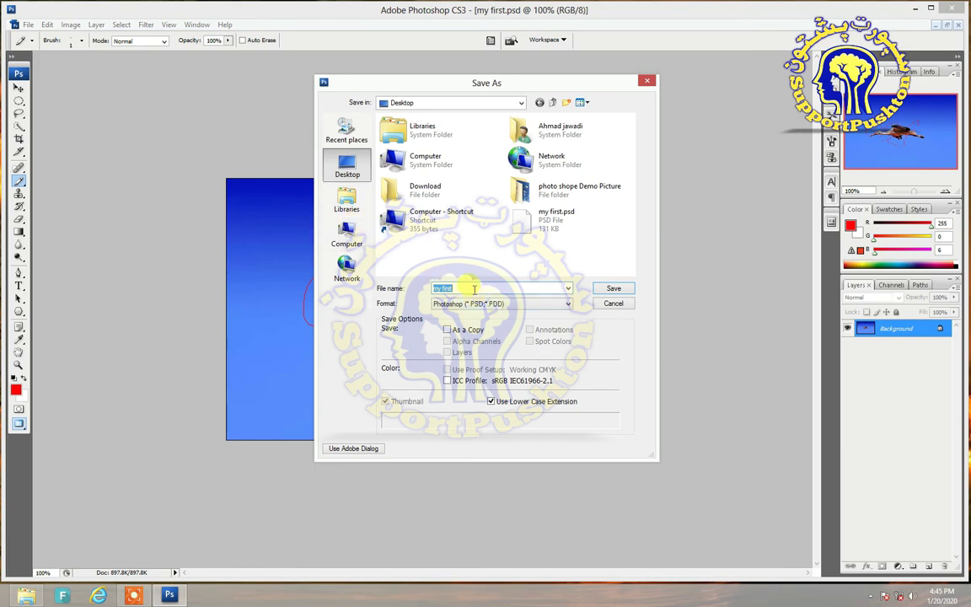
click(492, 304)
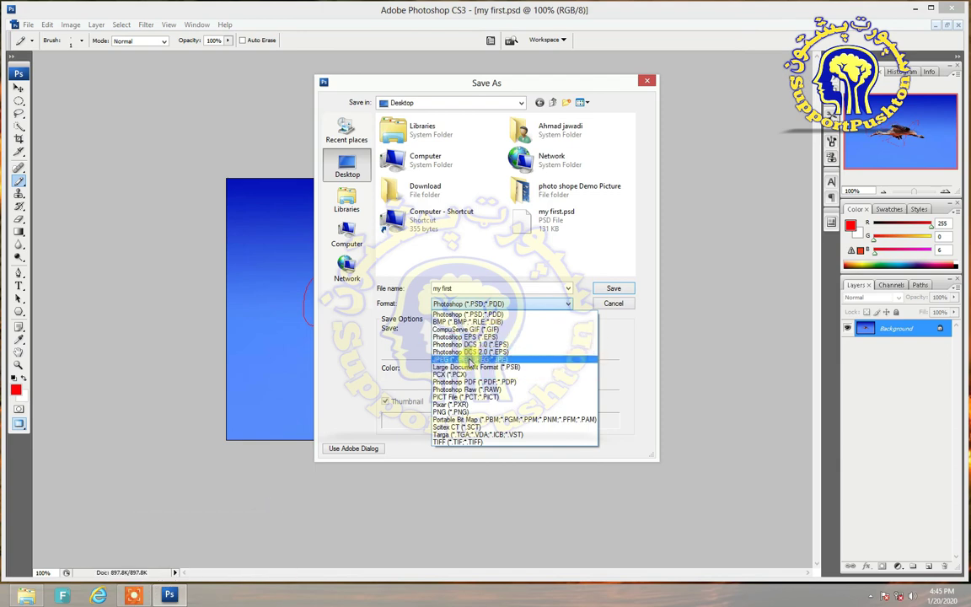
click(455, 359)
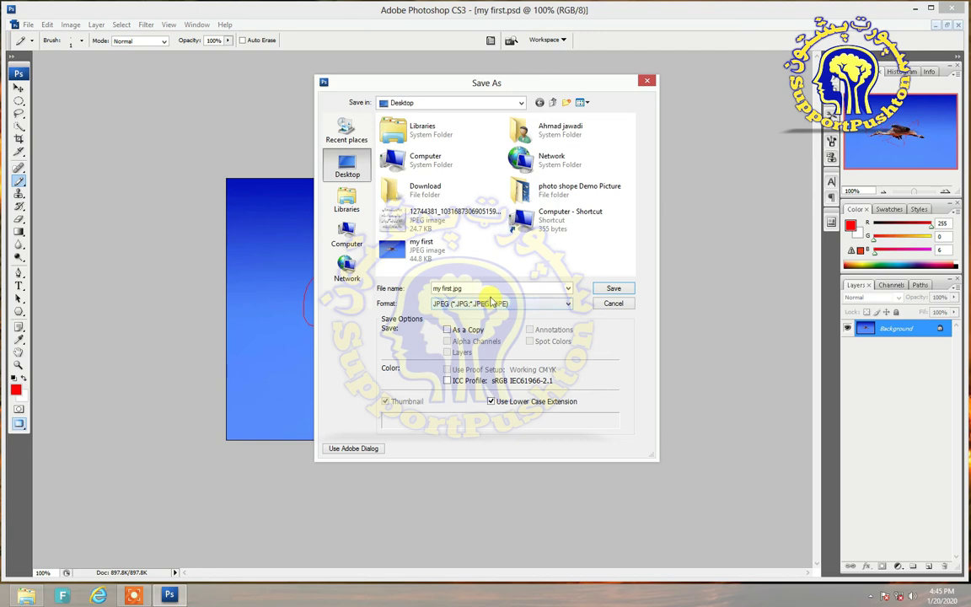
click(492, 303)
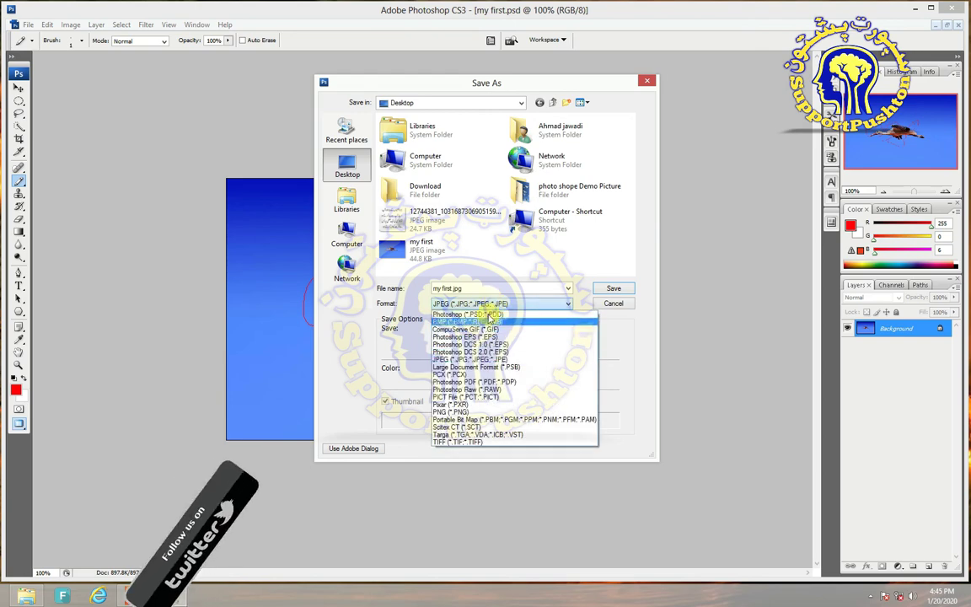
click(499, 361)
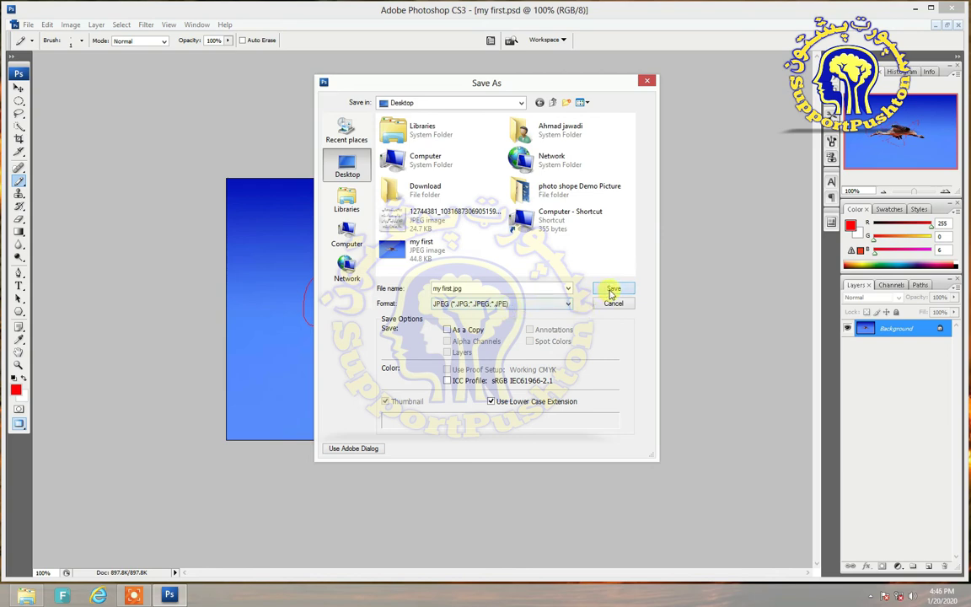
click(475, 289)
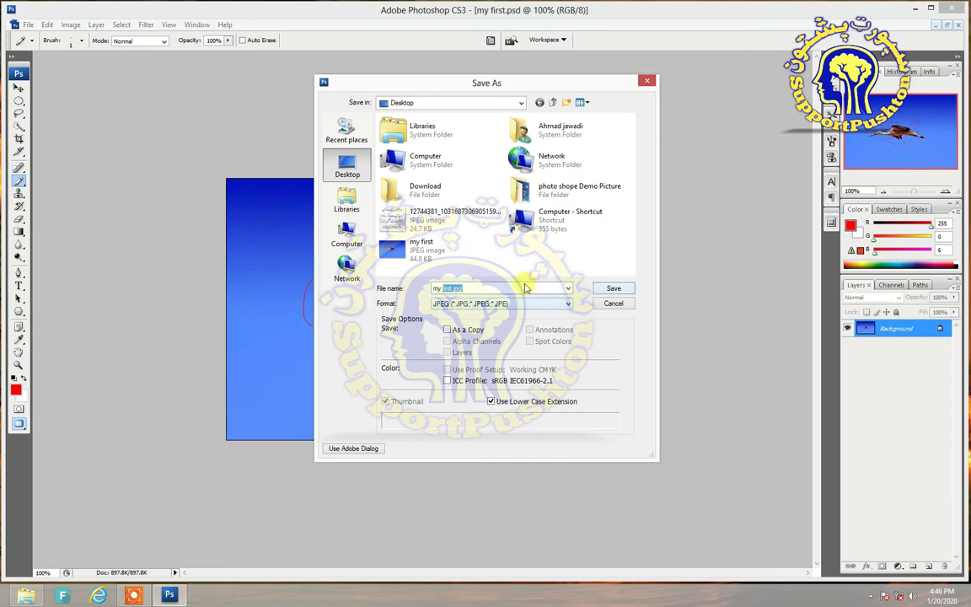
click(616, 290)
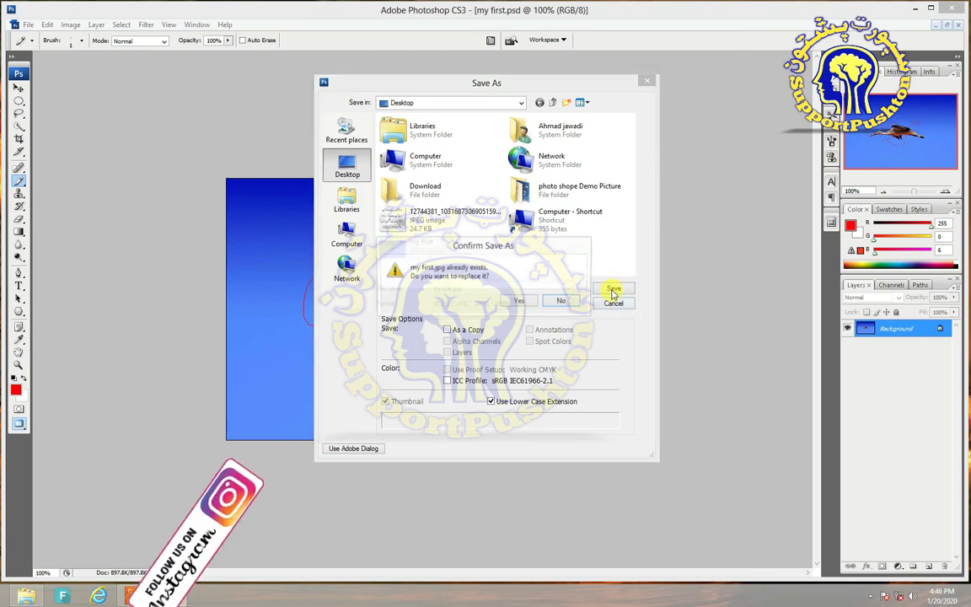
click(519, 301)
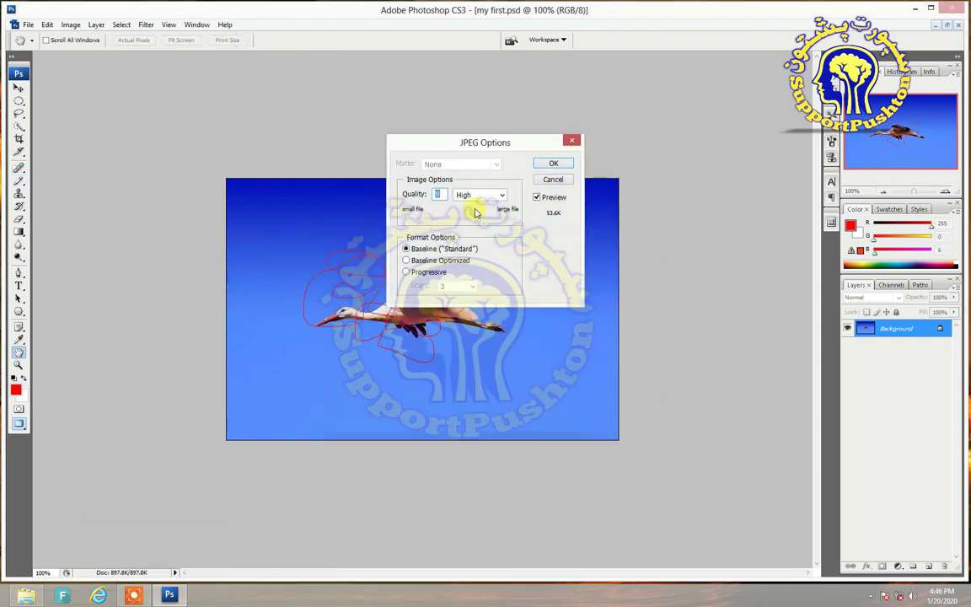
- Set the JPEG image quality to 12 (Maximum) with the Baseline ("Standard") format option and finish the save
click(500, 195)
click(486, 236)
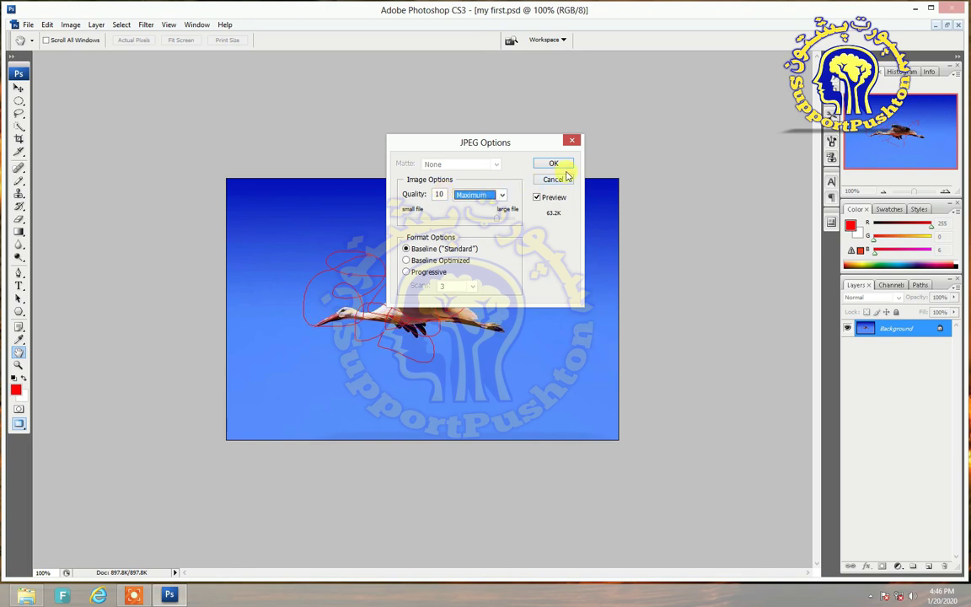
key(shift+Tab)
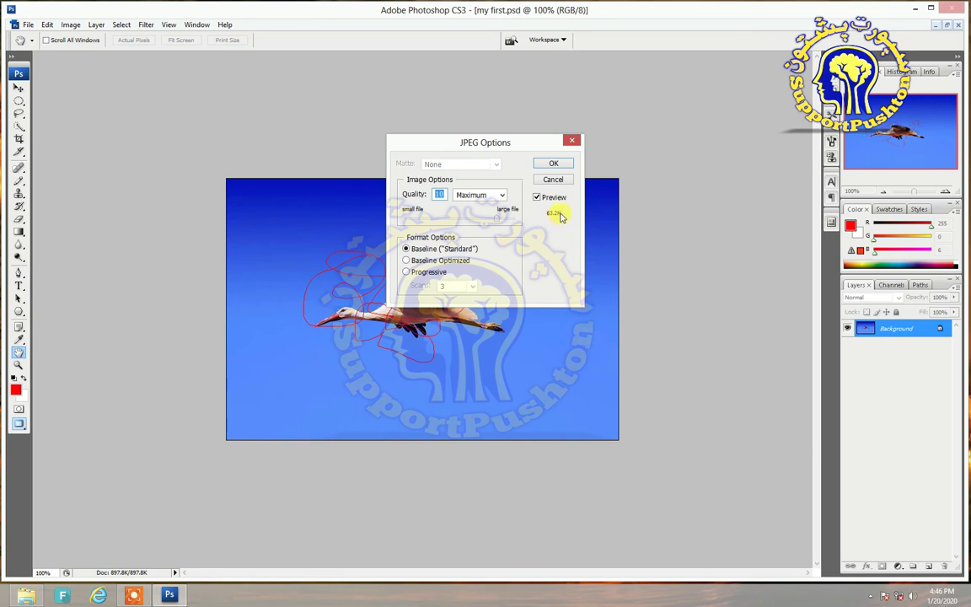
drag(497, 218, 516, 220)
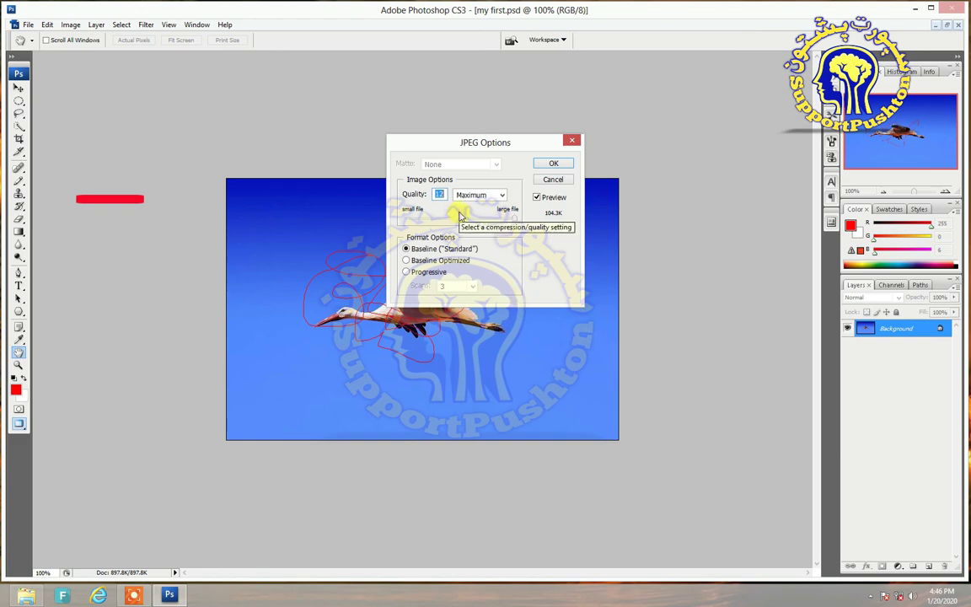
click(550, 163)
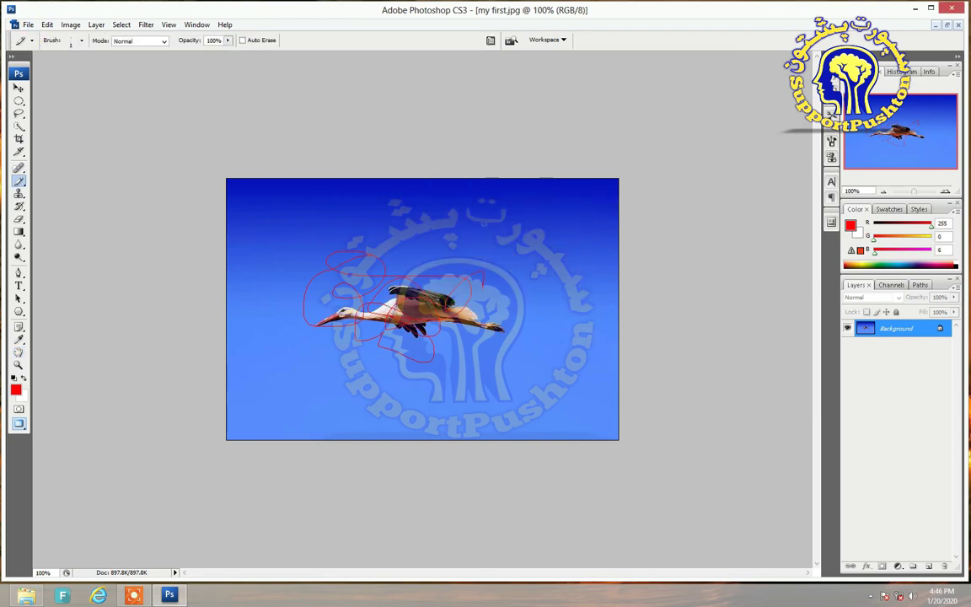
click(27, 24)
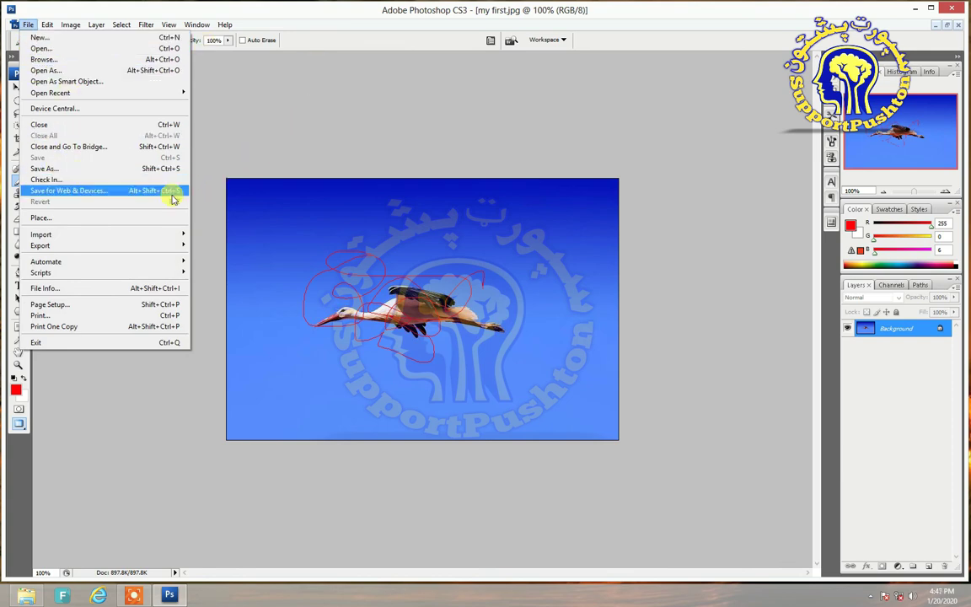
mouse_move(171, 237)
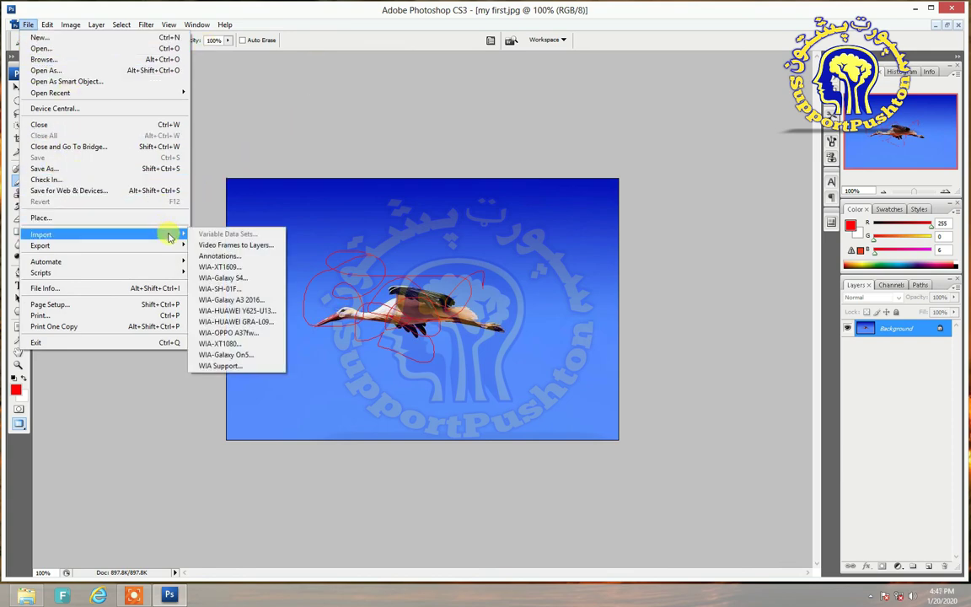
click(272, 6)
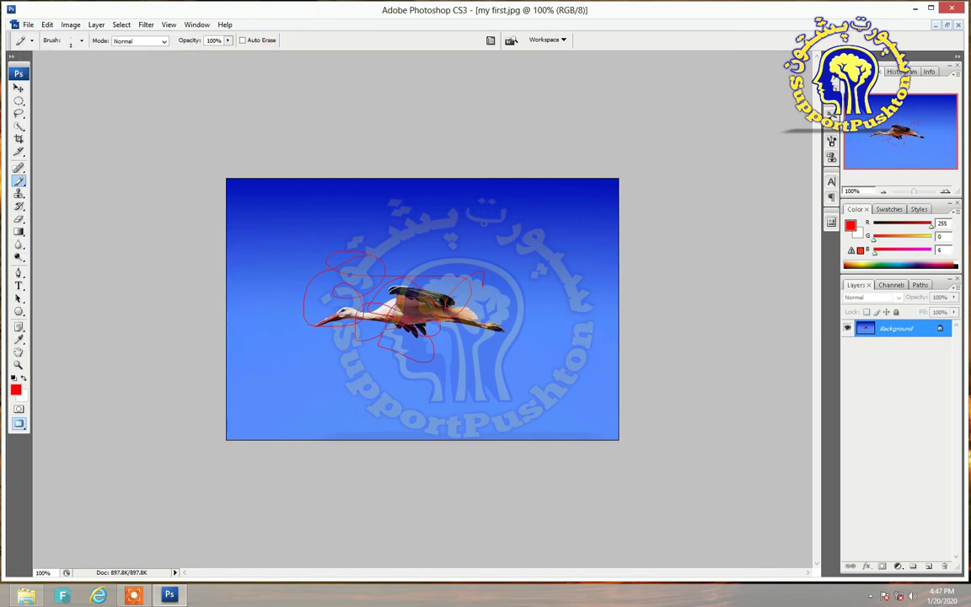